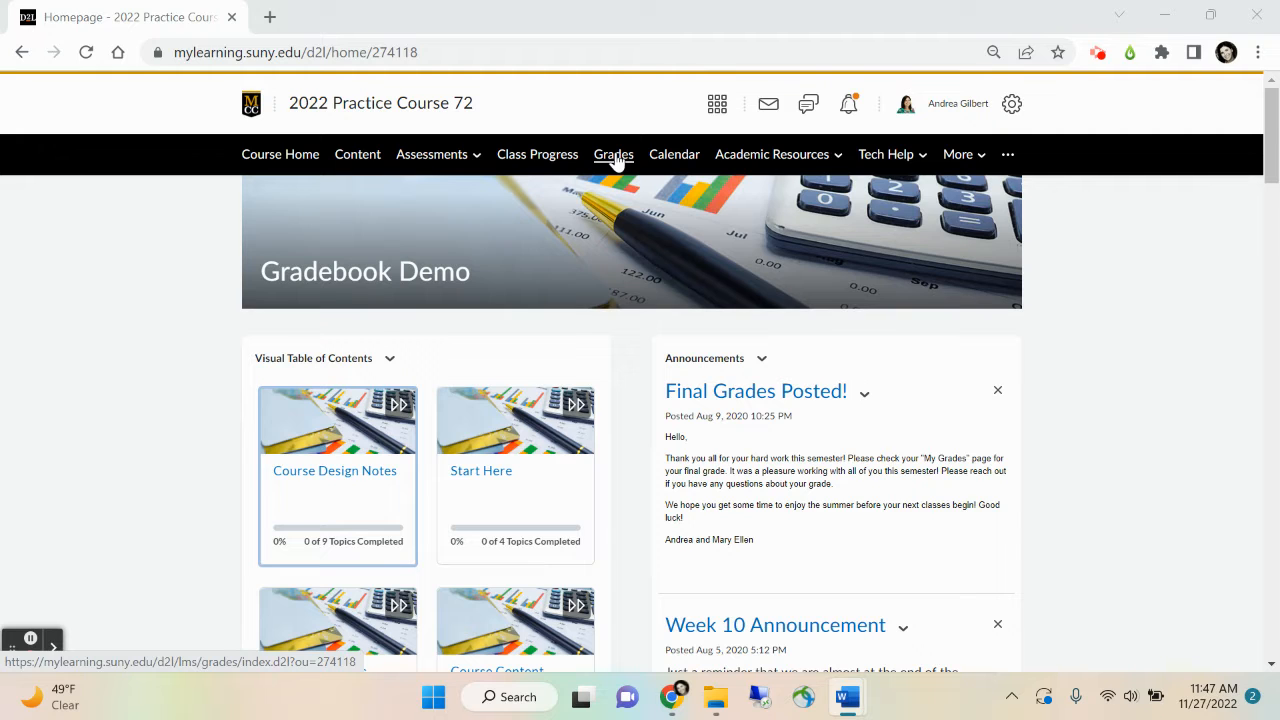
- Open the course gradebook's grade management page and look through the list of grade items and categories
{"action": "left_click", "coordinate": [615, 160]}
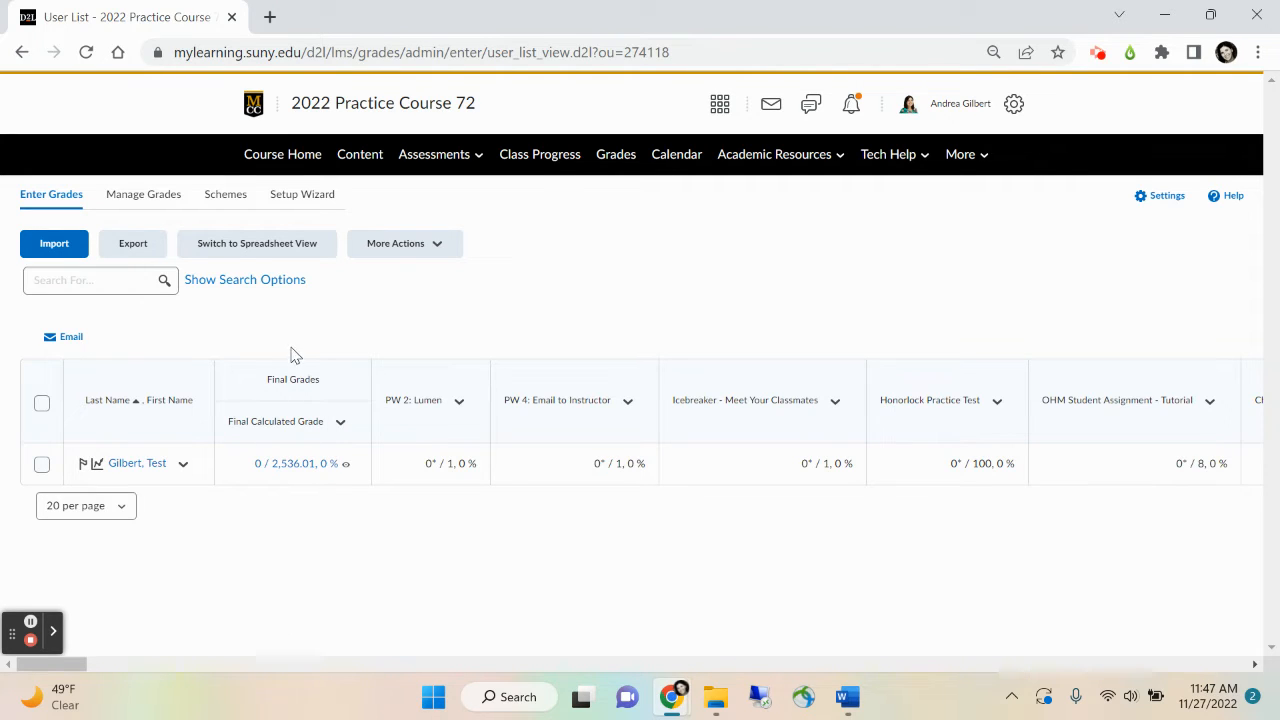
{"action": "left_click", "coordinate": [146, 196]}
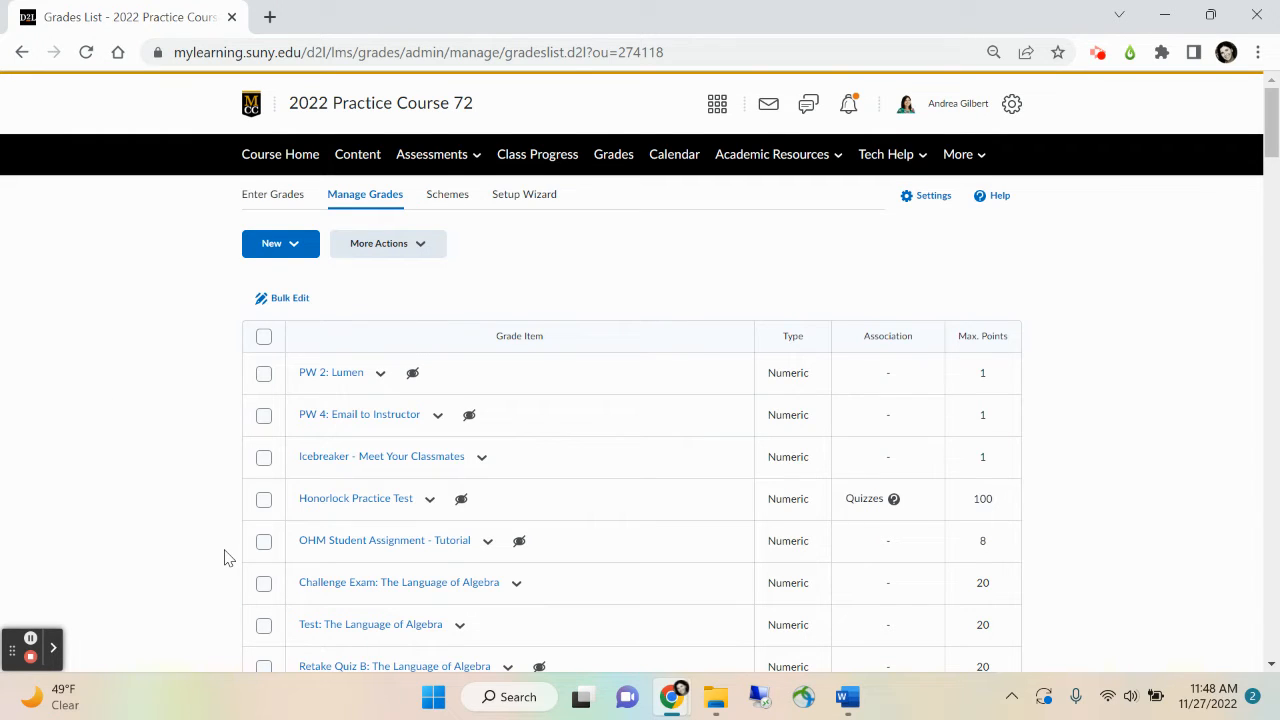
{"action": "scroll", "coordinate": [313, 600], "scroll_direction": "down", "scroll_amount": 3}
{"action": "scroll", "coordinate": [313, 600], "scroll_direction": "up", "scroll_amount": 2}
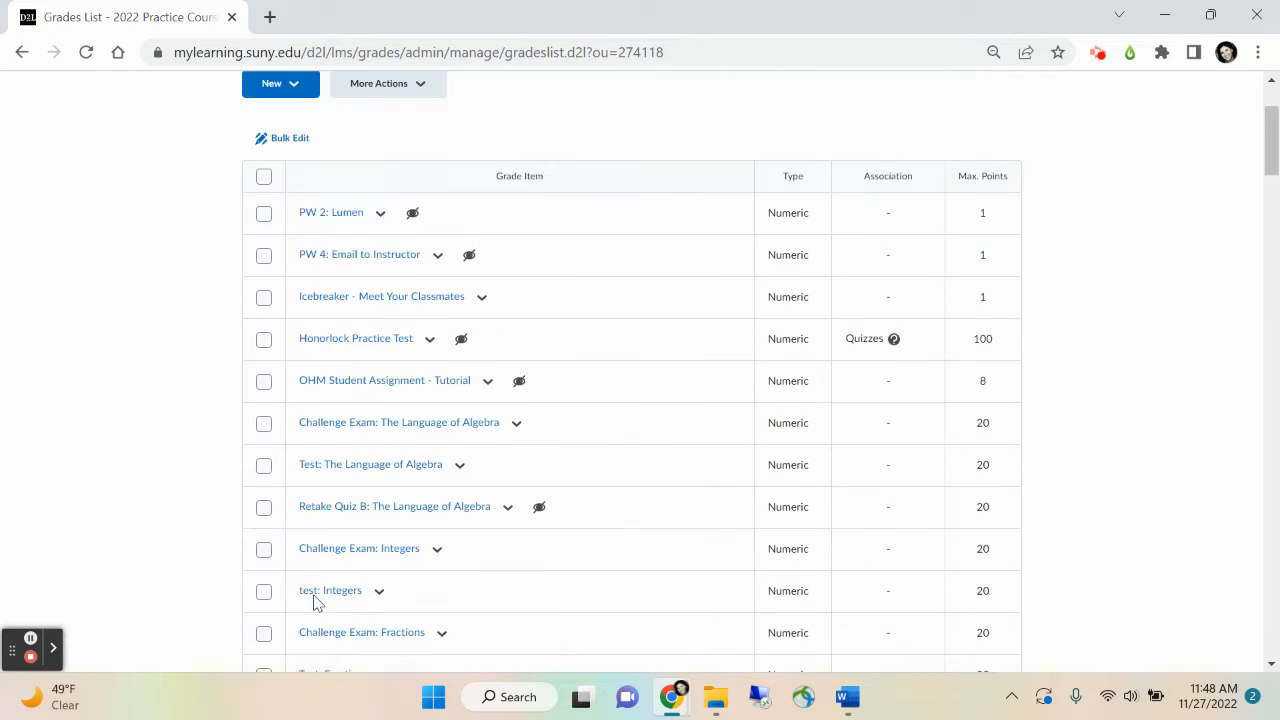
{"action": "scroll", "coordinate": [313, 600], "scroll_direction": "down", "scroll_amount": 10}
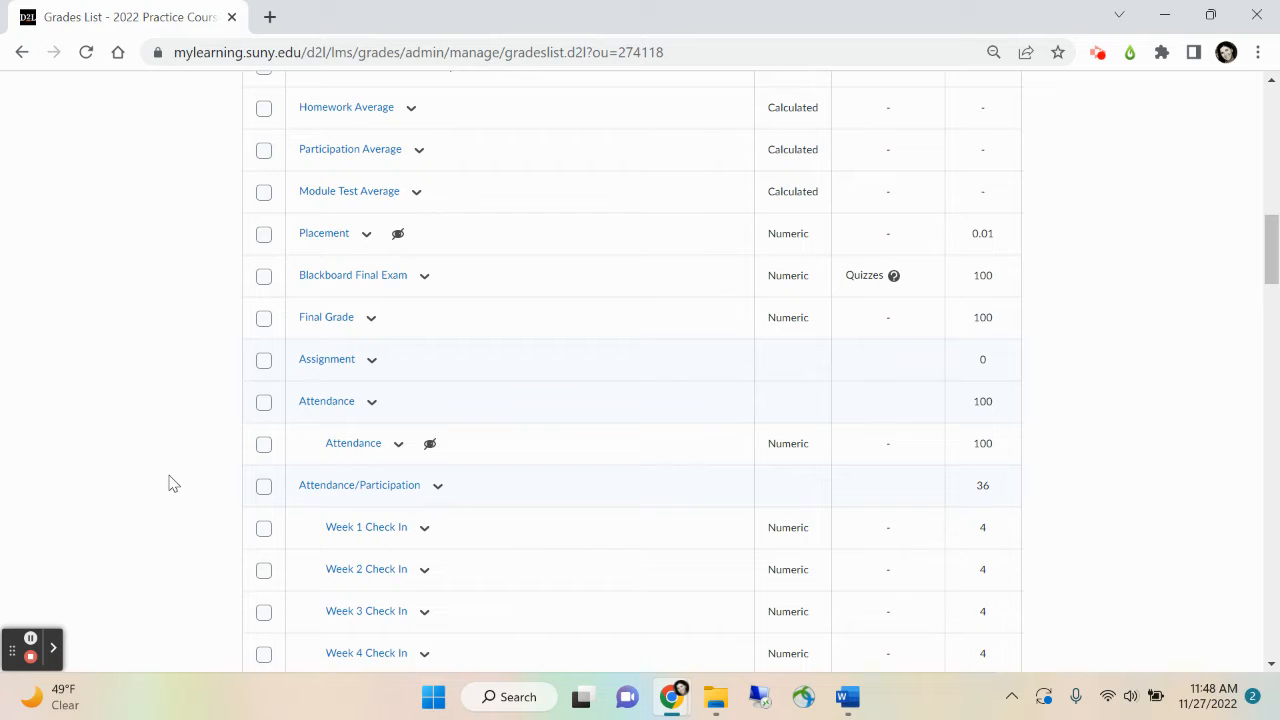
{"action": "scroll", "coordinate": [169, 483], "scroll_direction": "up", "scroll_amount": 1}
{"action": "scroll", "coordinate": [169, 483], "scroll_direction": "up", "scroll_amount": 10}
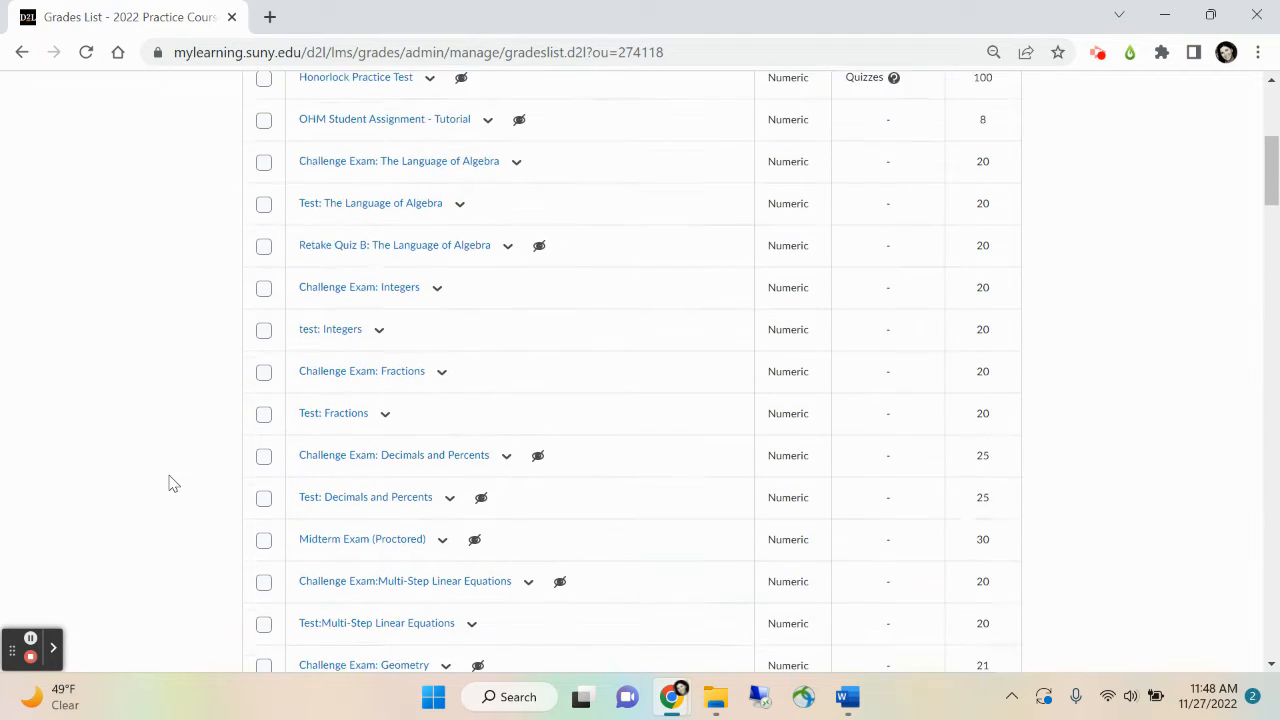
{"action": "scroll", "coordinate": [169, 483], "scroll_direction": "up", "scroll_amount": 2}
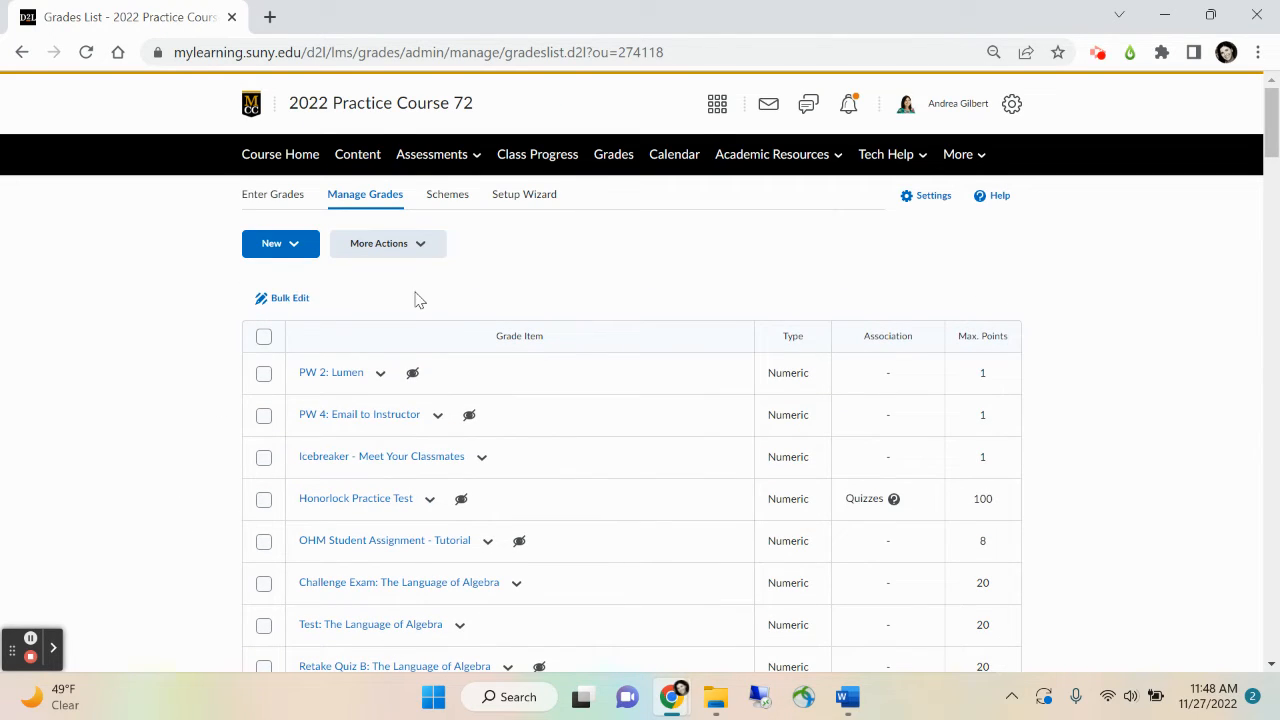
- Open the gradebook's grade schemes and look through the list of organization schemes
{"action": "left_click", "coordinate": [443, 200]}
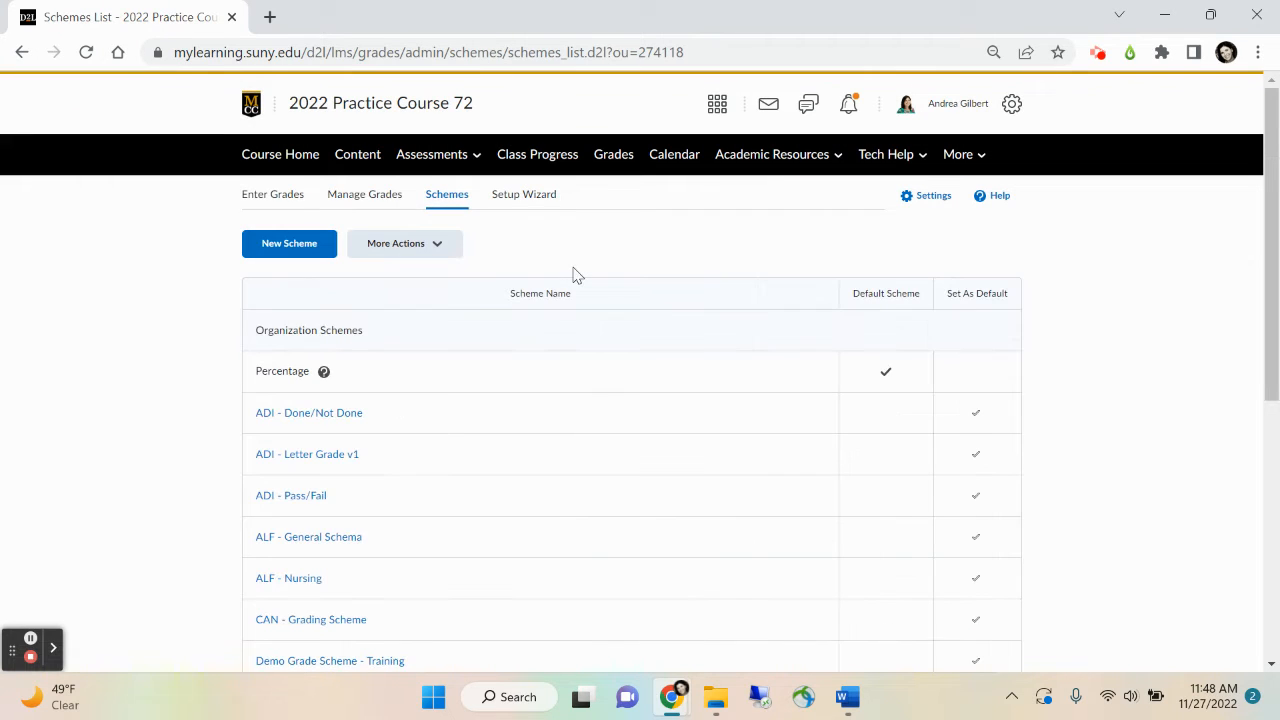
{"action": "scroll", "coordinate": [563, 399], "scroll_direction": "down", "scroll_amount": 3}
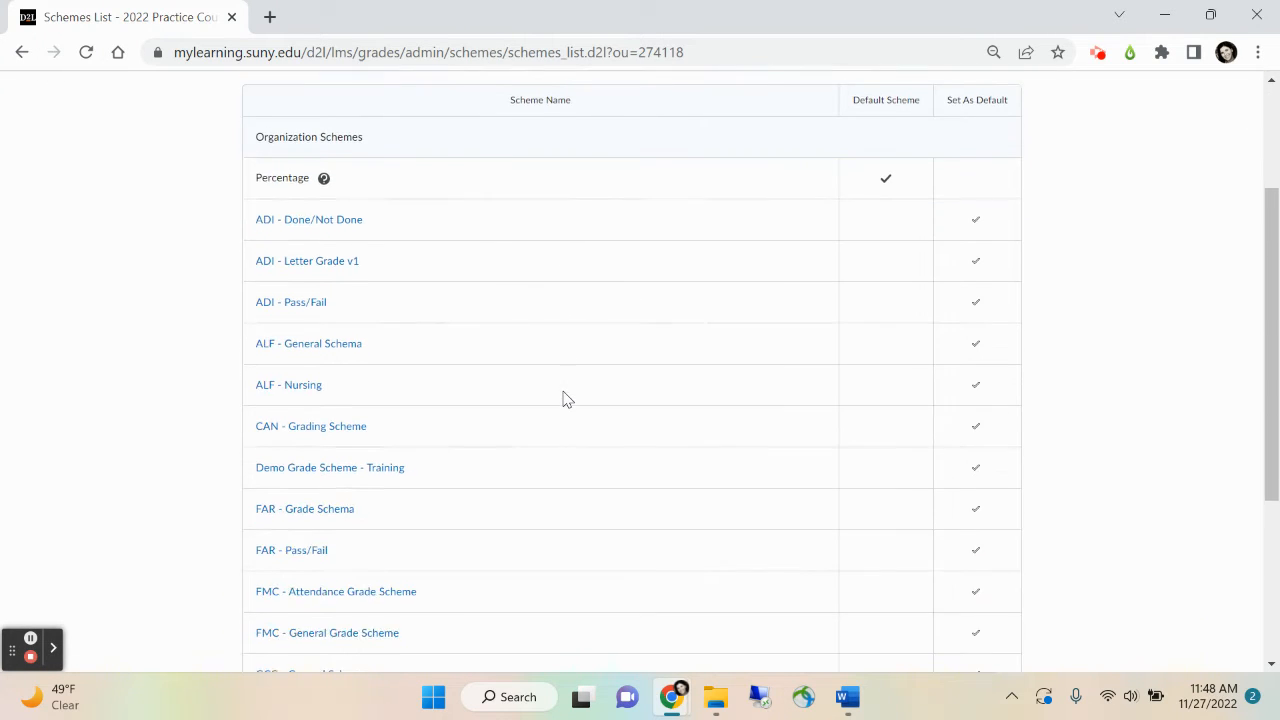
{"action": "scroll", "coordinate": [563, 399], "scroll_direction": "down", "scroll_amount": 2}
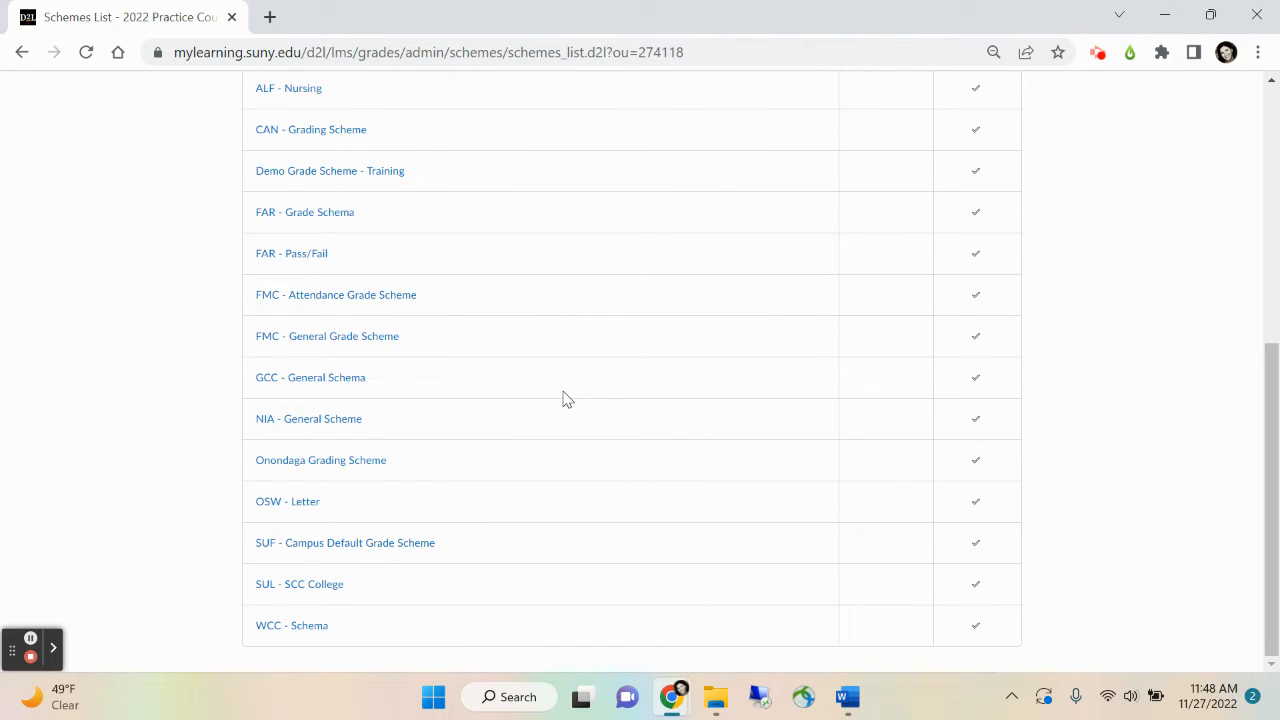
{"action": "scroll", "coordinate": [563, 399], "scroll_direction": "up", "scroll_amount": 3}
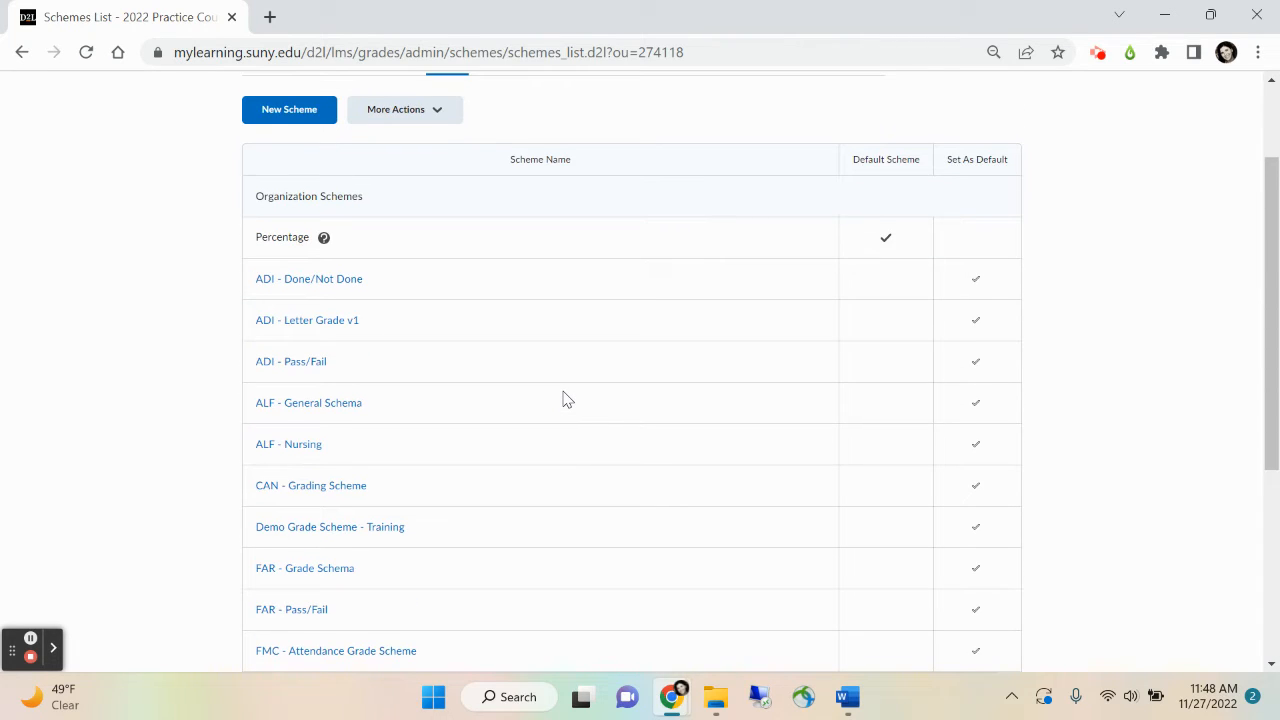
{"action": "scroll", "coordinate": [563, 399], "scroll_direction": "up", "scroll_amount": 1}
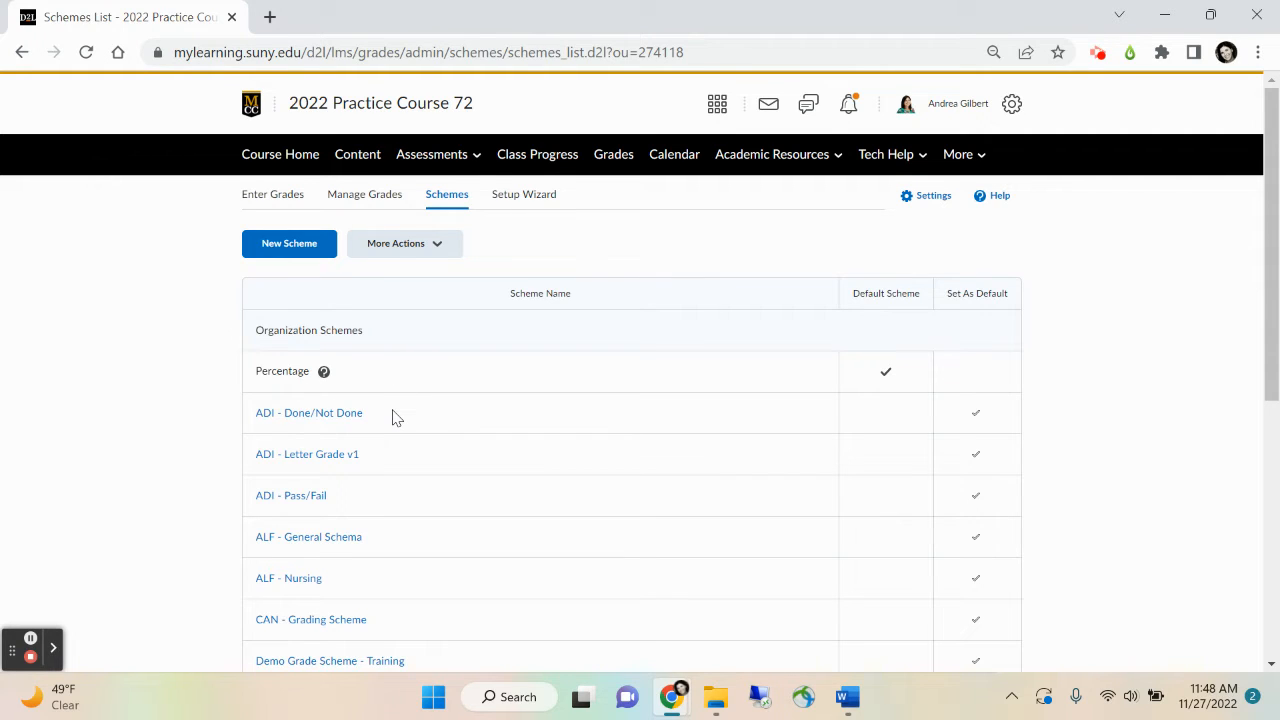
- Open the Grades Setup Wizard and review the current grade book settings, from grading system to student view display options
{"action": "left_click", "coordinate": [535, 204]}
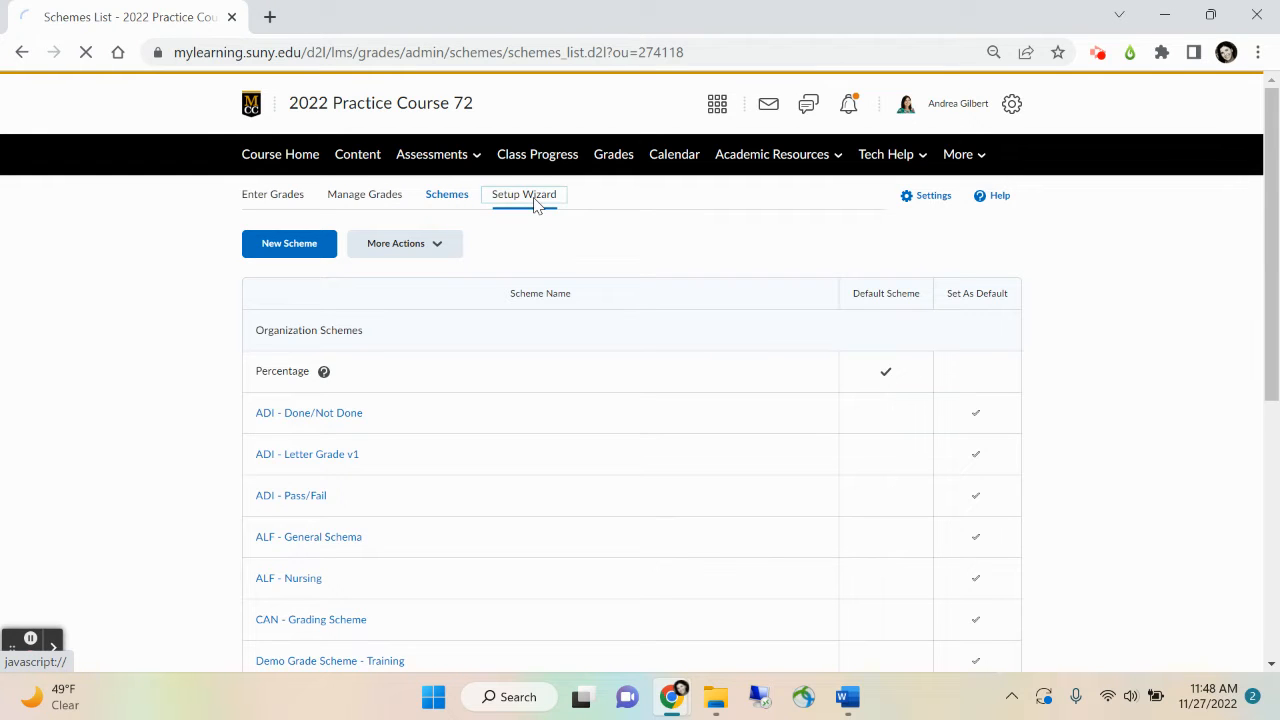
{"action": "scroll", "coordinate": [557, 409], "scroll_direction": "down", "scroll_amount": 3}
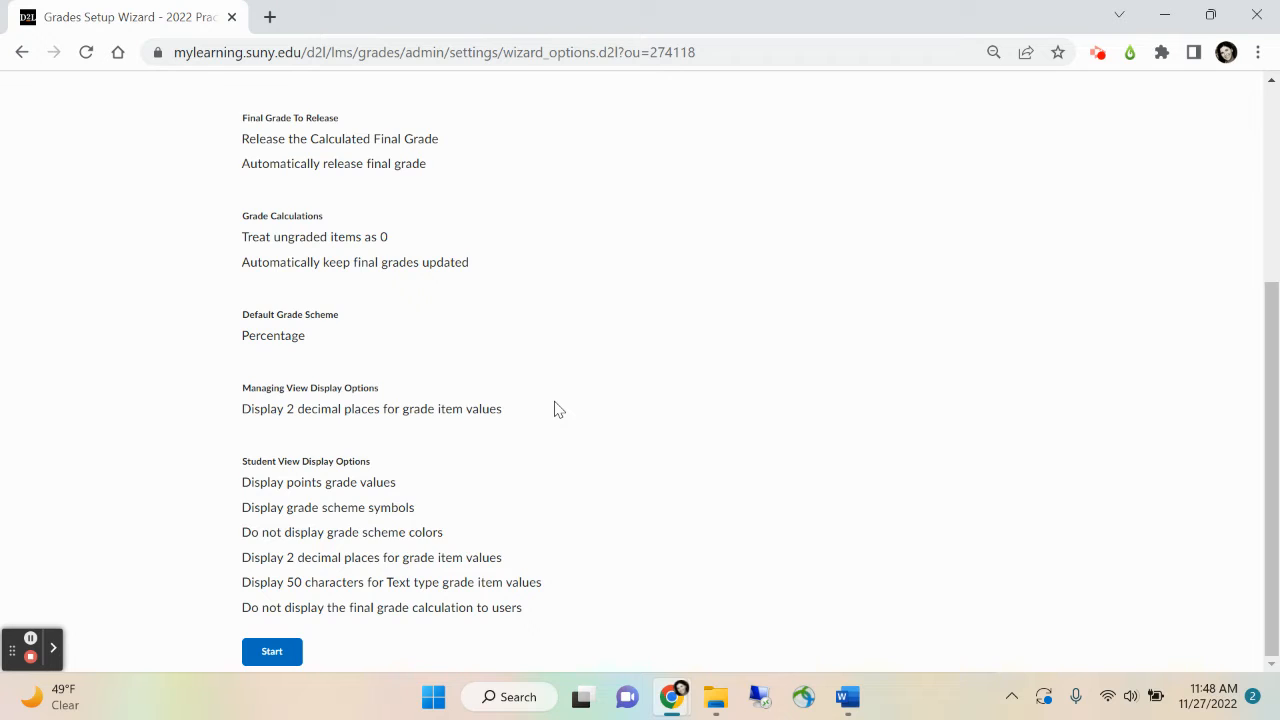
{"action": "scroll", "coordinate": [557, 409], "scroll_direction": "up", "scroll_amount": 3}
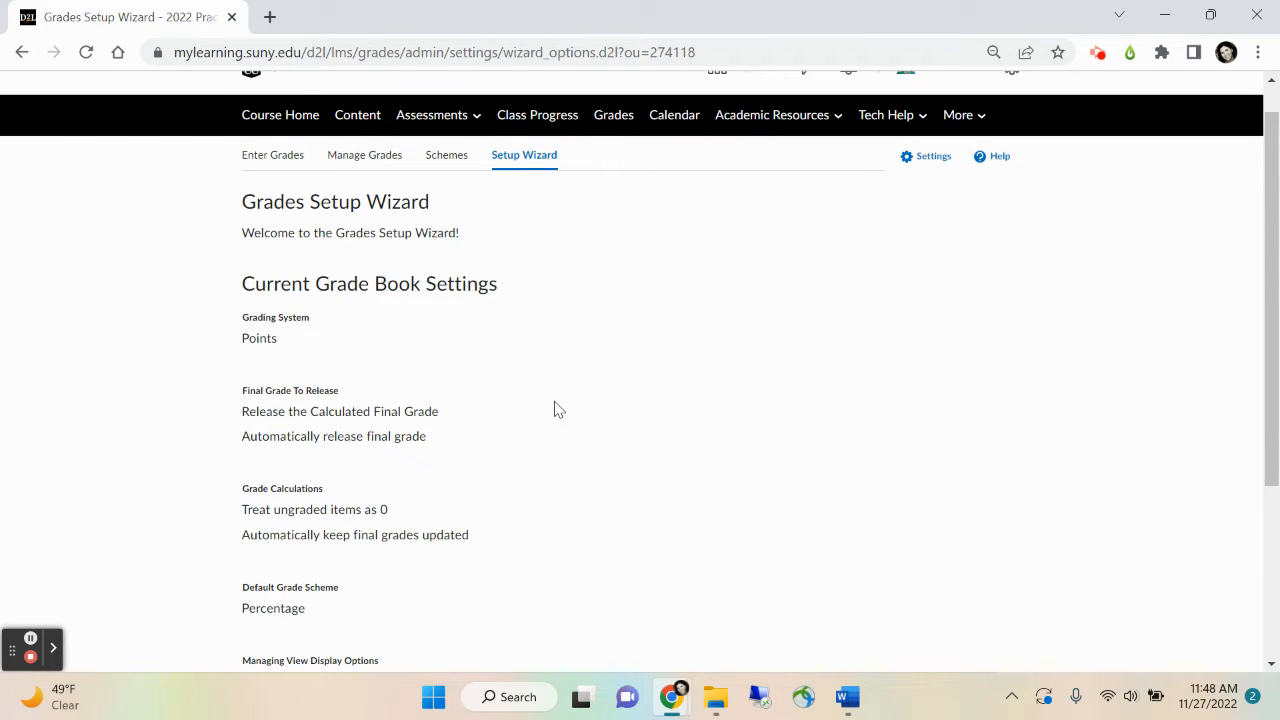
{"action": "scroll", "coordinate": [631, 466], "scroll_direction": "up", "scroll_amount": 1}
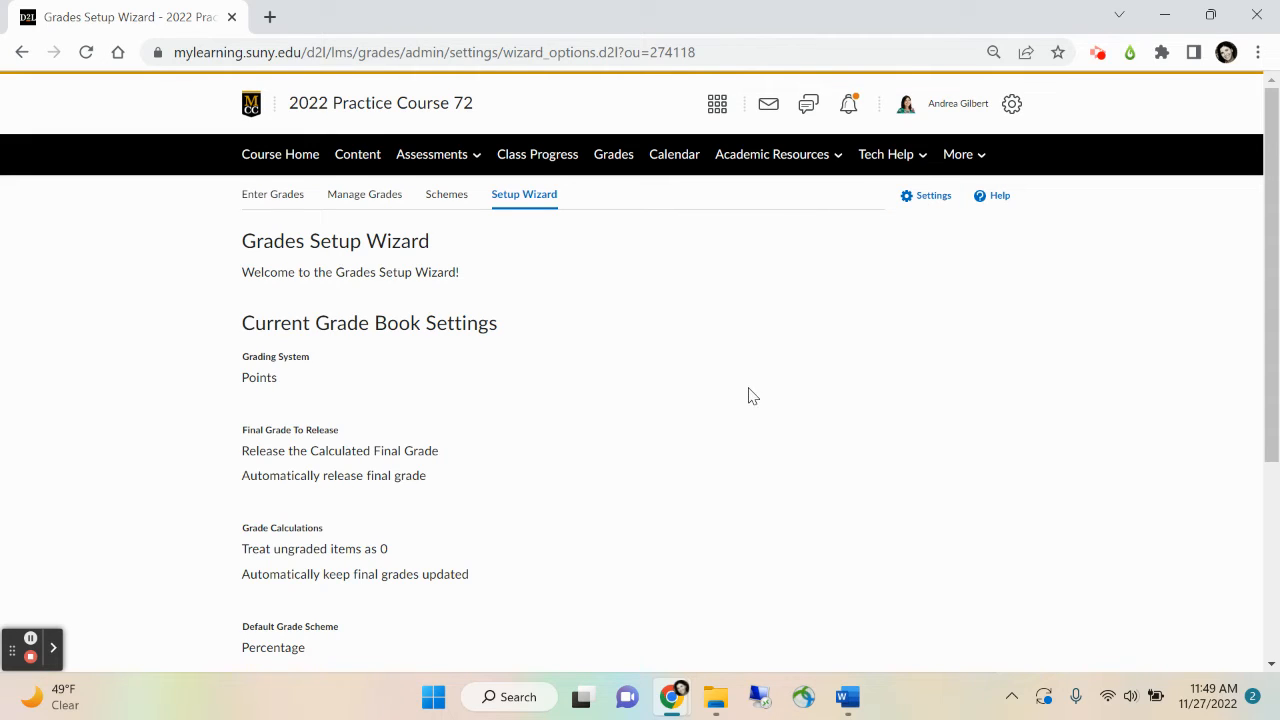
{"action": "scroll", "coordinate": [746, 391], "scroll_direction": "down", "scroll_amount": 1}
{"action": "scroll", "coordinate": [746, 398], "scroll_direction": "down", "scroll_amount": 1}
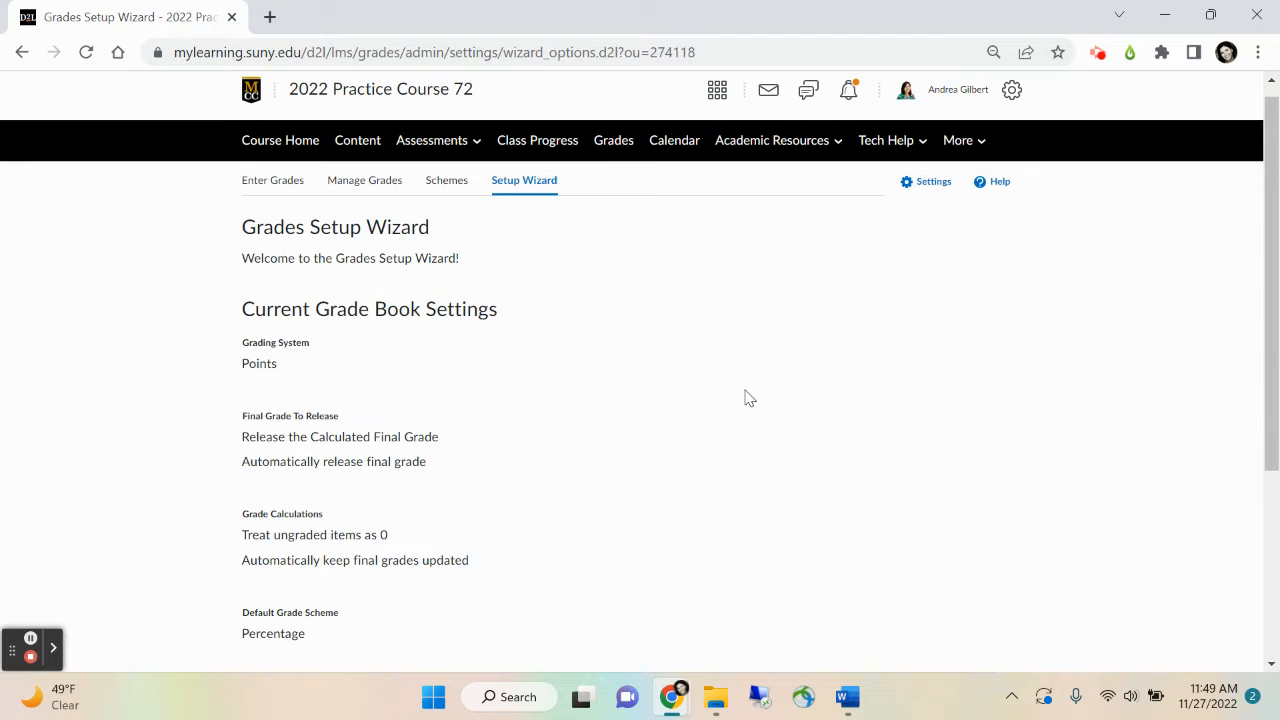
{"action": "scroll", "coordinate": [746, 398], "scroll_direction": "down", "scroll_amount": 1}
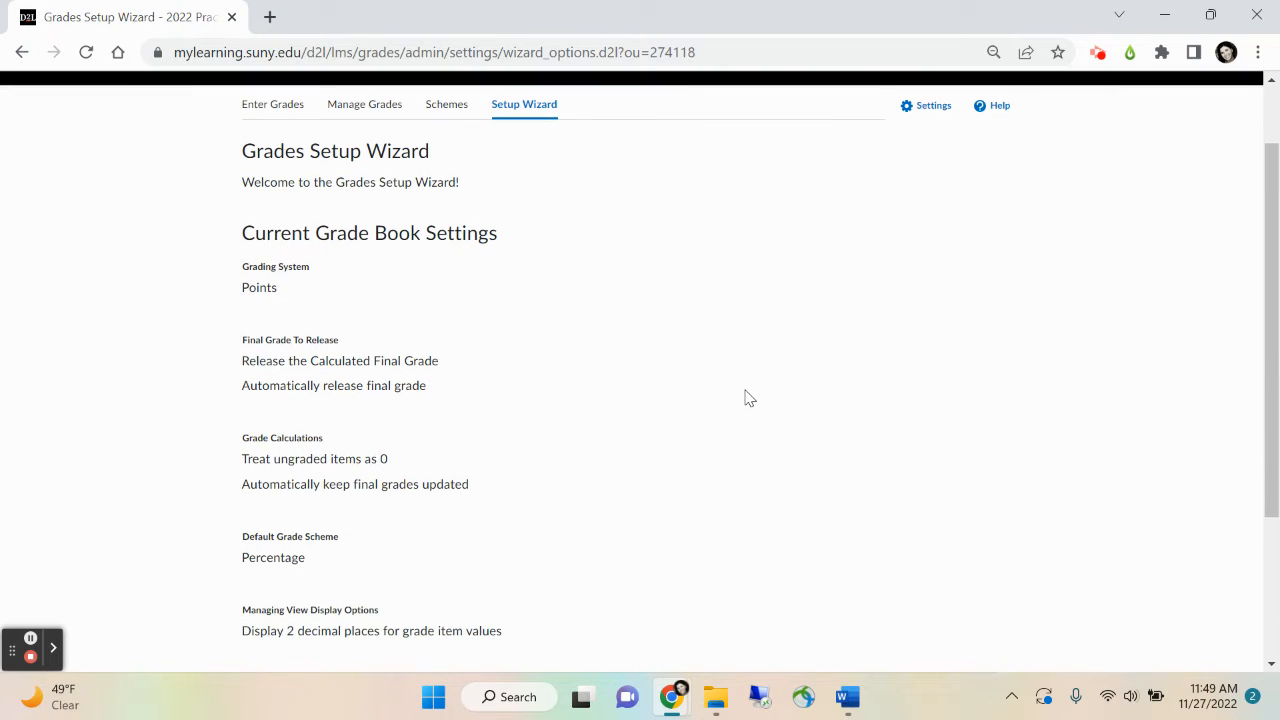
{"action": "scroll", "coordinate": [471, 429], "scroll_direction": "down", "scroll_amount": 1}
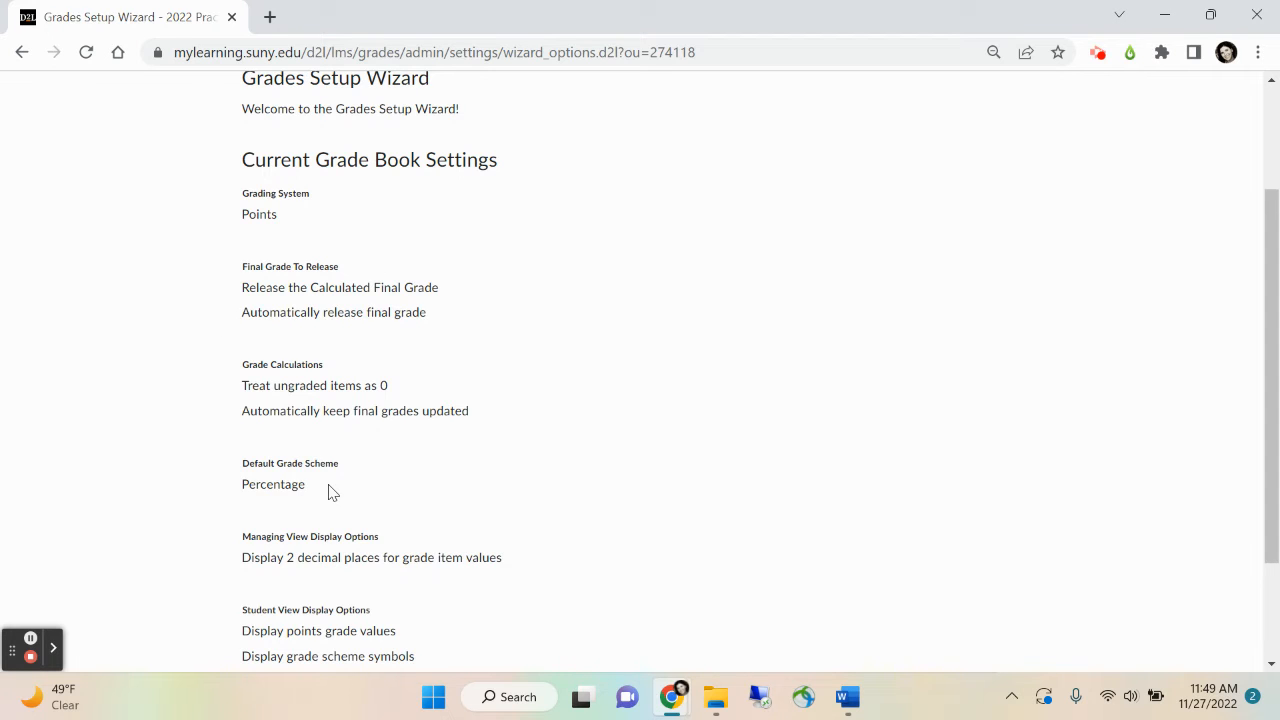
{"action": "scroll", "coordinate": [333, 492], "scroll_direction": "down", "scroll_amount": 1}
{"action": "scroll", "coordinate": [330, 492], "scroll_direction": "down", "scroll_amount": 2}
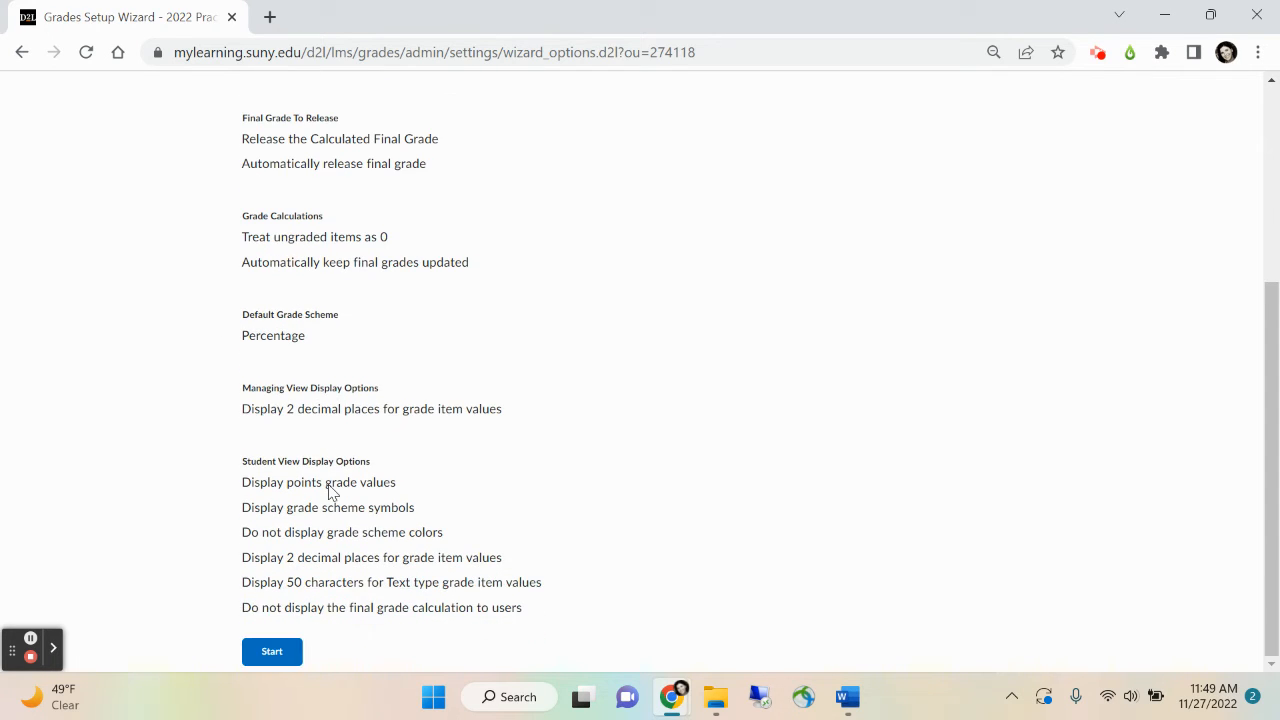
{"action": "scroll", "coordinate": [330, 492], "scroll_direction": "up", "scroll_amount": 2}
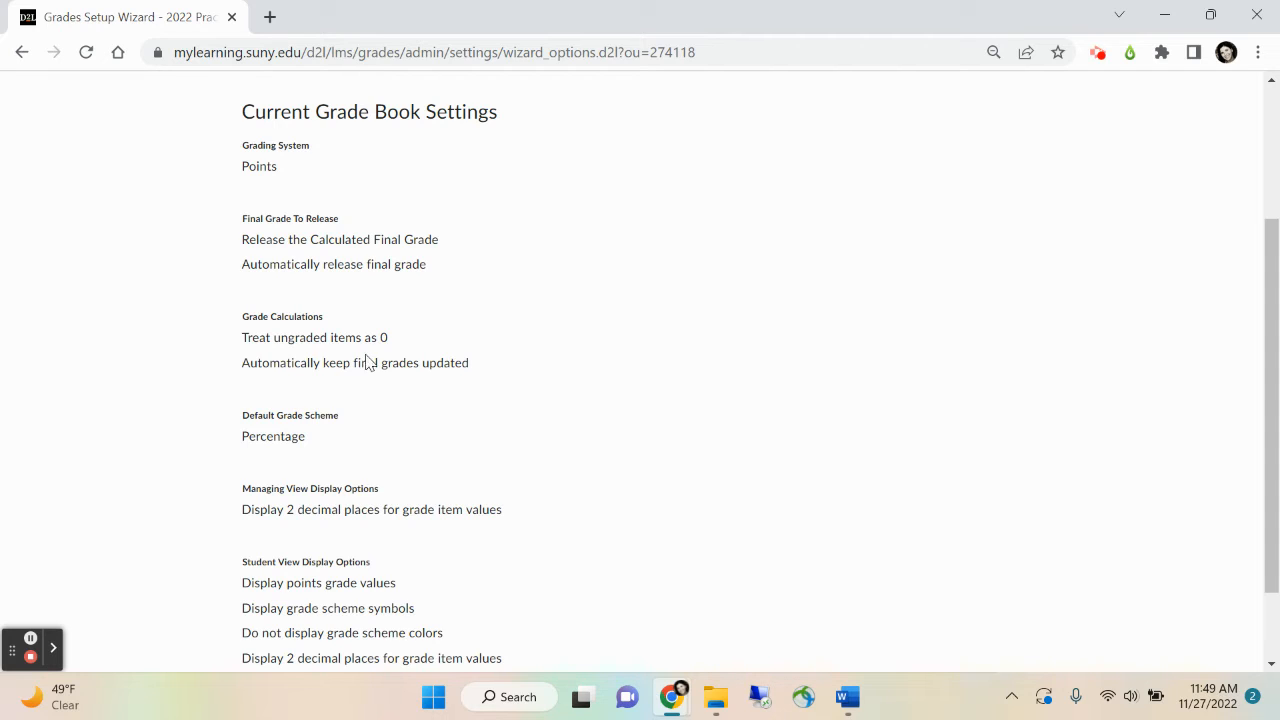
{"action": "scroll", "coordinate": [385, 455], "scroll_direction": "down", "scroll_amount": 2}
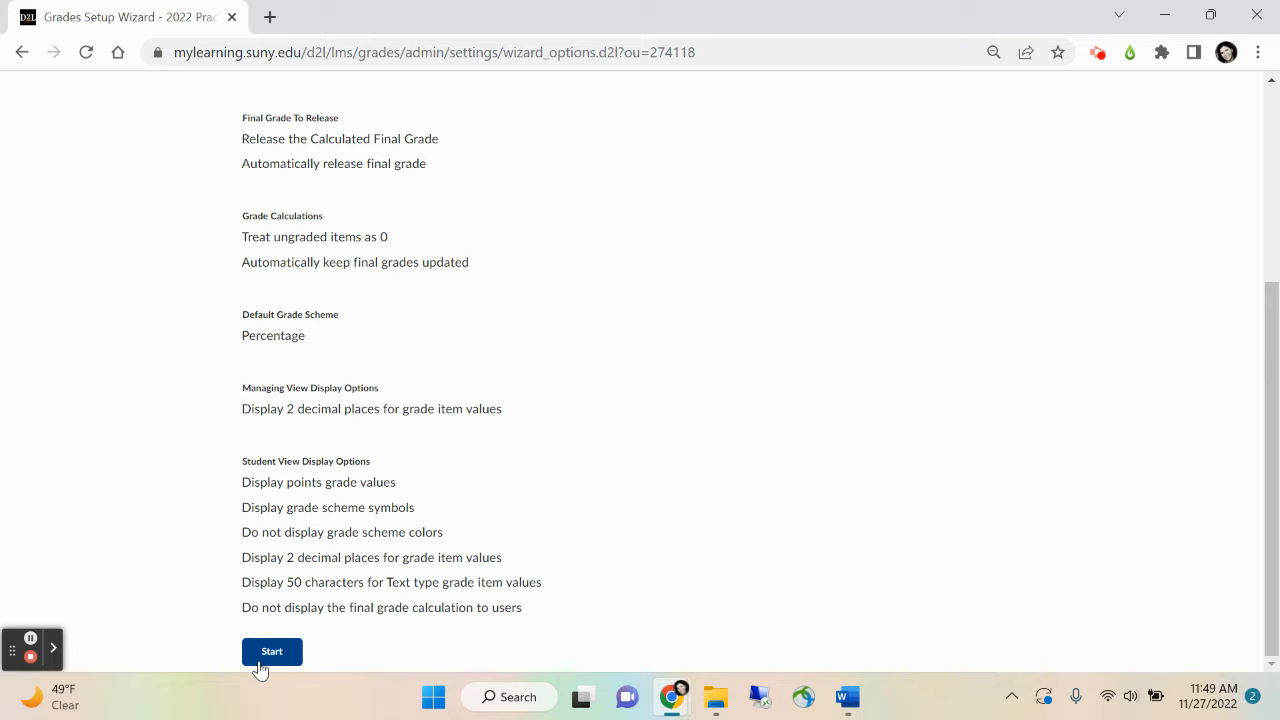
- Start the grades setup, choose Weighted as the grading system and continue to the final grade release options
{"action": "left_click", "coordinate": [268, 662]}
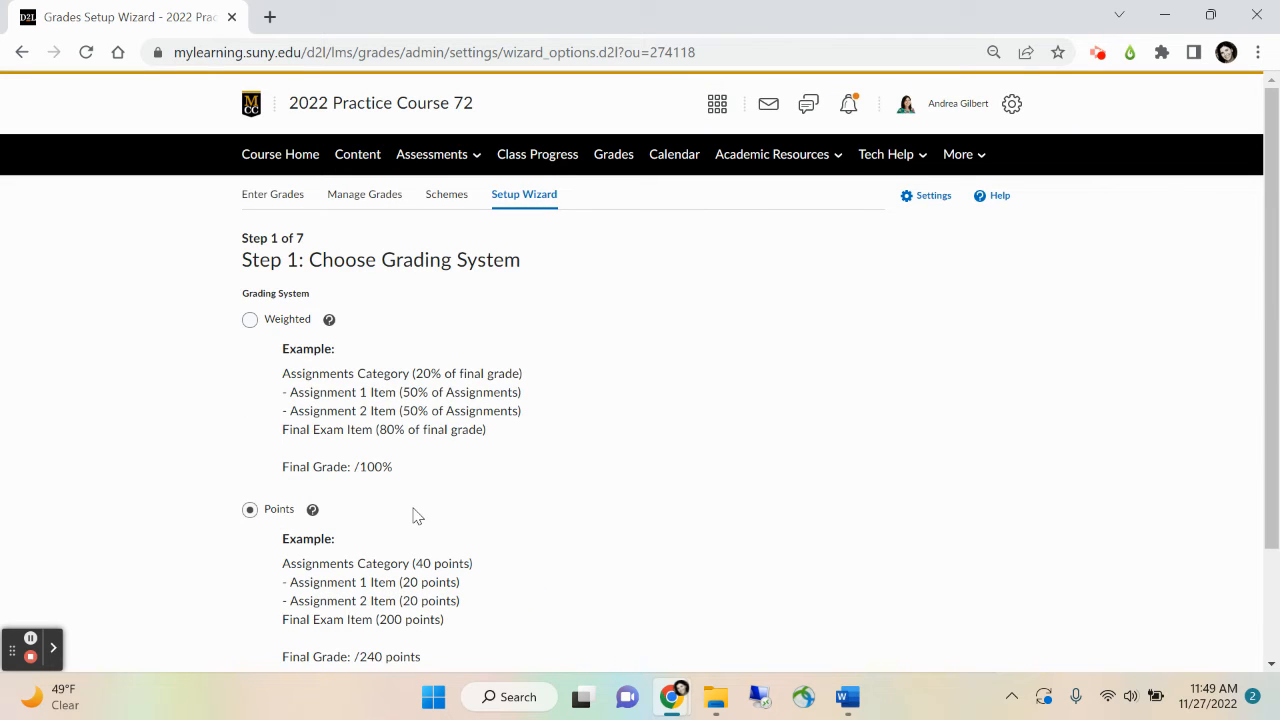
{"action": "scroll", "coordinate": [418, 516], "scroll_direction": "down", "scroll_amount": 2}
{"action": "scroll", "coordinate": [412, 514], "scroll_direction": "up", "scroll_amount": 1}
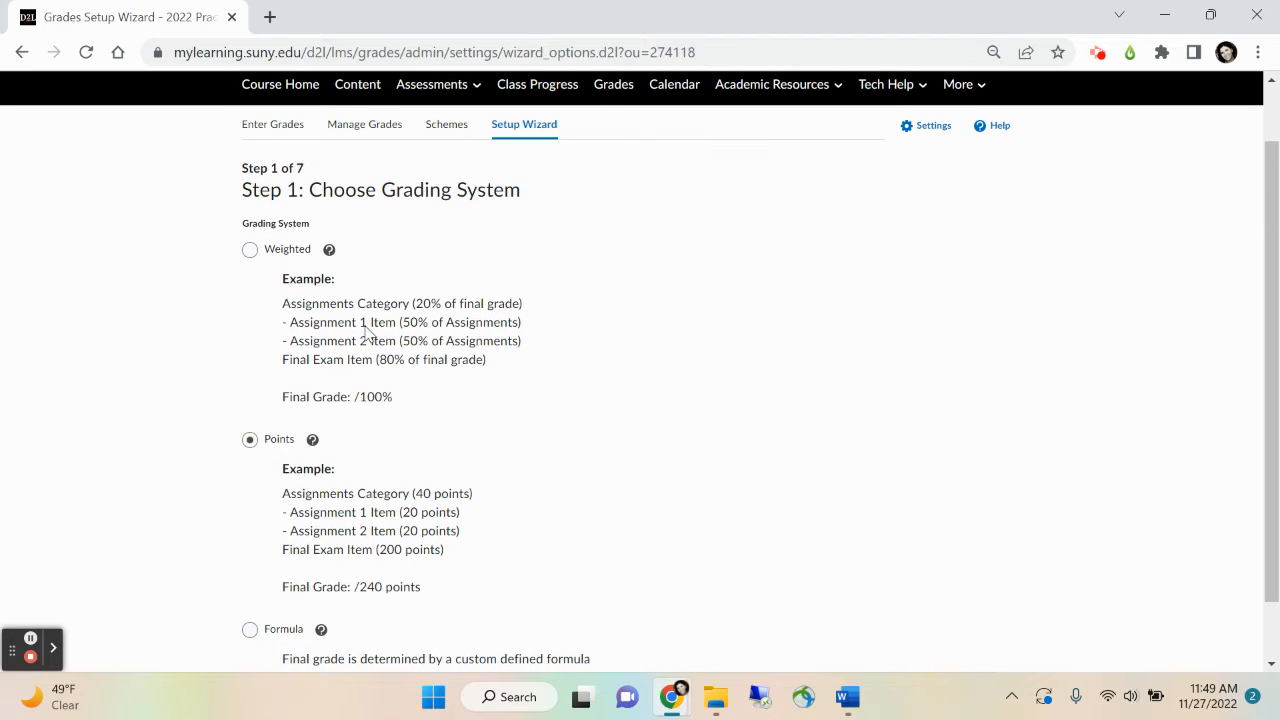
{"action": "scroll", "coordinate": [396, 566], "scroll_direction": "down", "scroll_amount": 1}
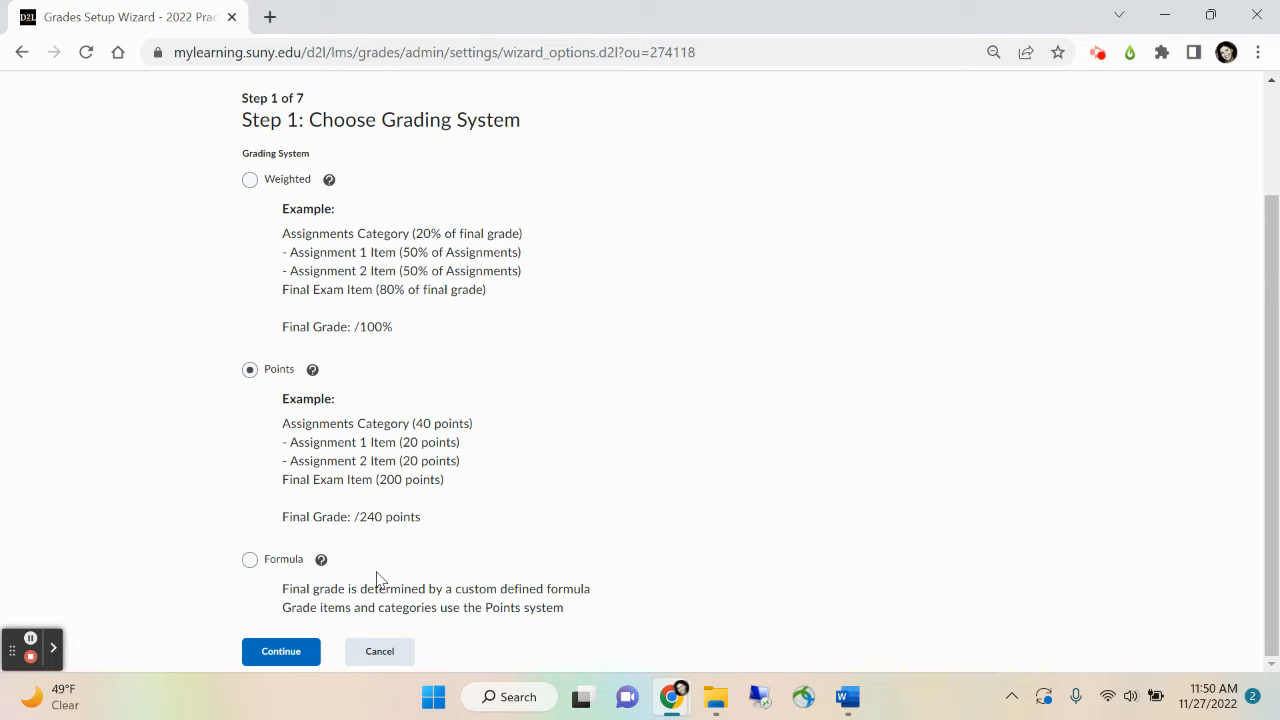
{"action": "scroll", "coordinate": [378, 578], "scroll_direction": "up", "scroll_amount": 1}
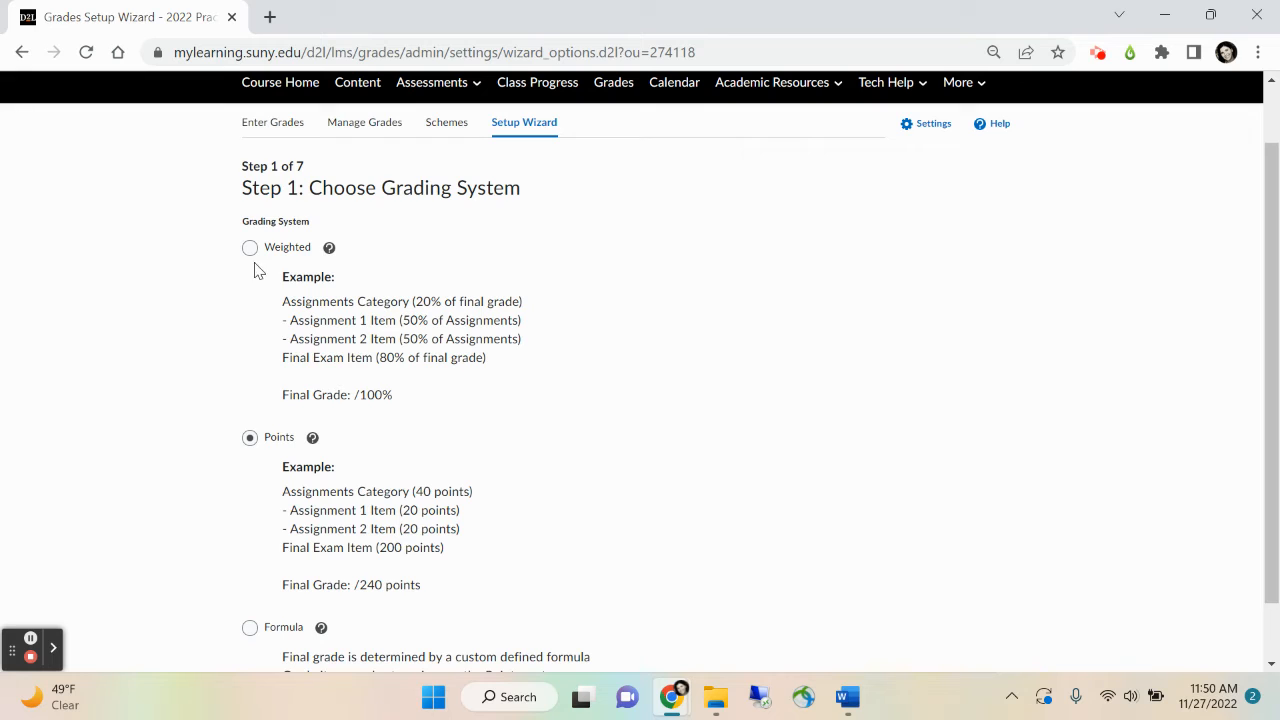
{"action": "left_click", "coordinate": [250, 248]}
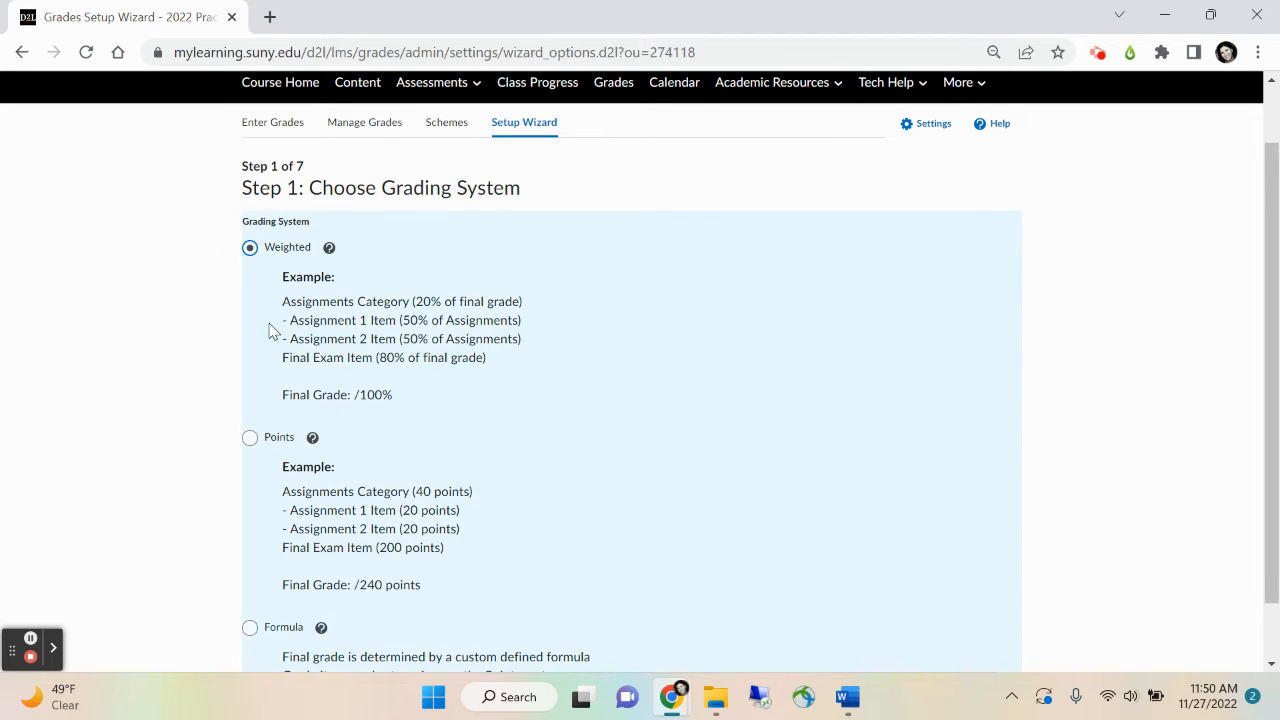
{"action": "scroll", "coordinate": [345, 528], "scroll_direction": "down", "scroll_amount": 1}
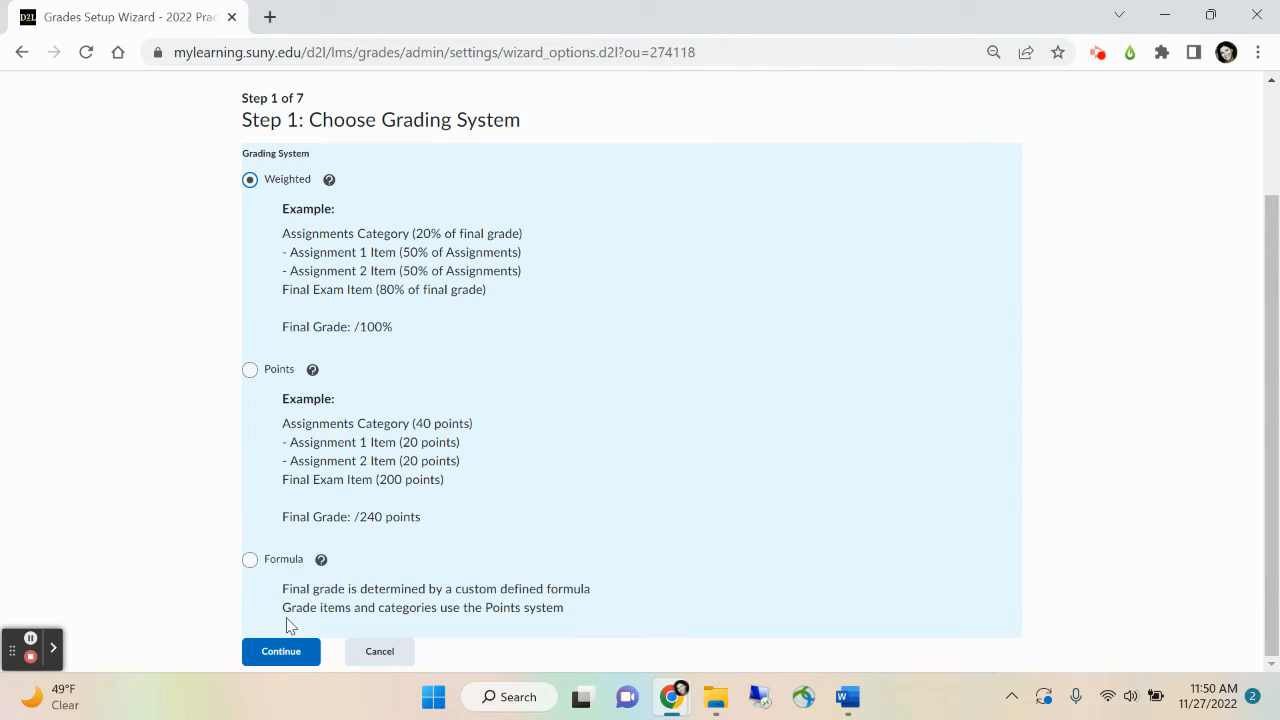
{"action": "left_click", "coordinate": [283, 653]}
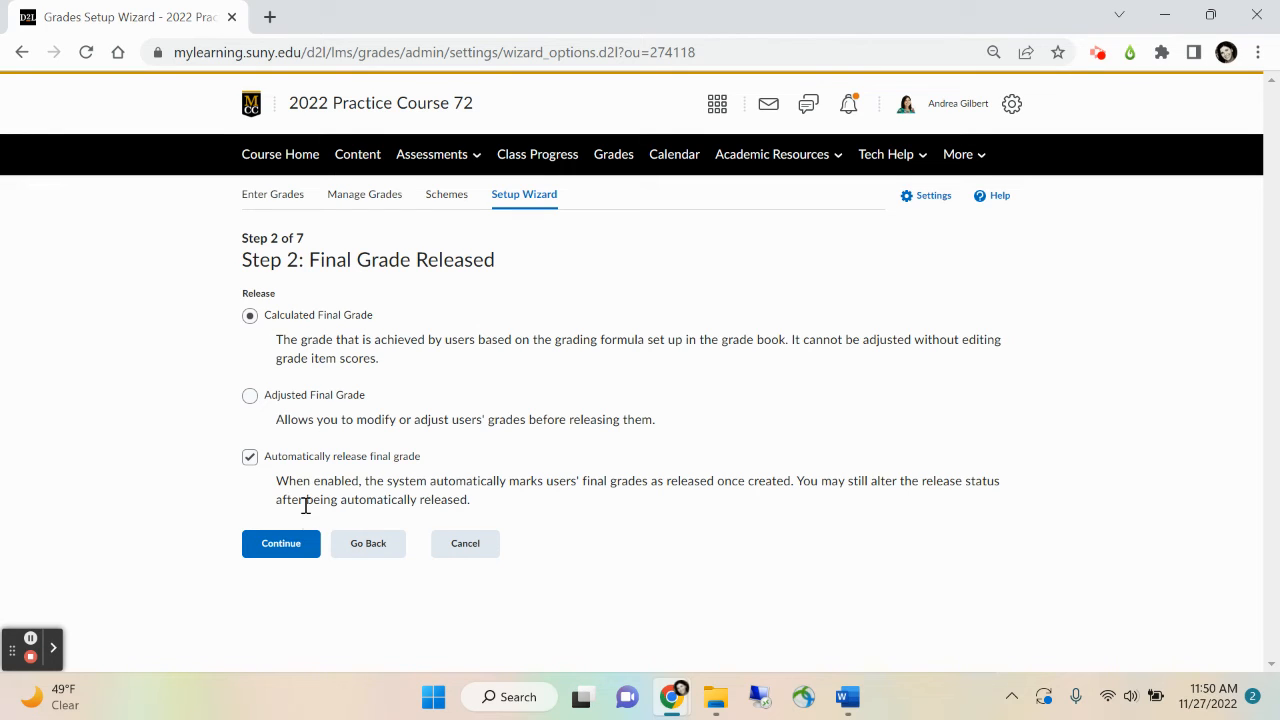
- Accept the automatically released Calculated Final Grade, and set grade calculations to drop ungraded items with automatic final grade updates kept on
{"action": "left_click", "coordinate": [295, 558]}
{"action": "left_click", "coordinate": [289, 554]}
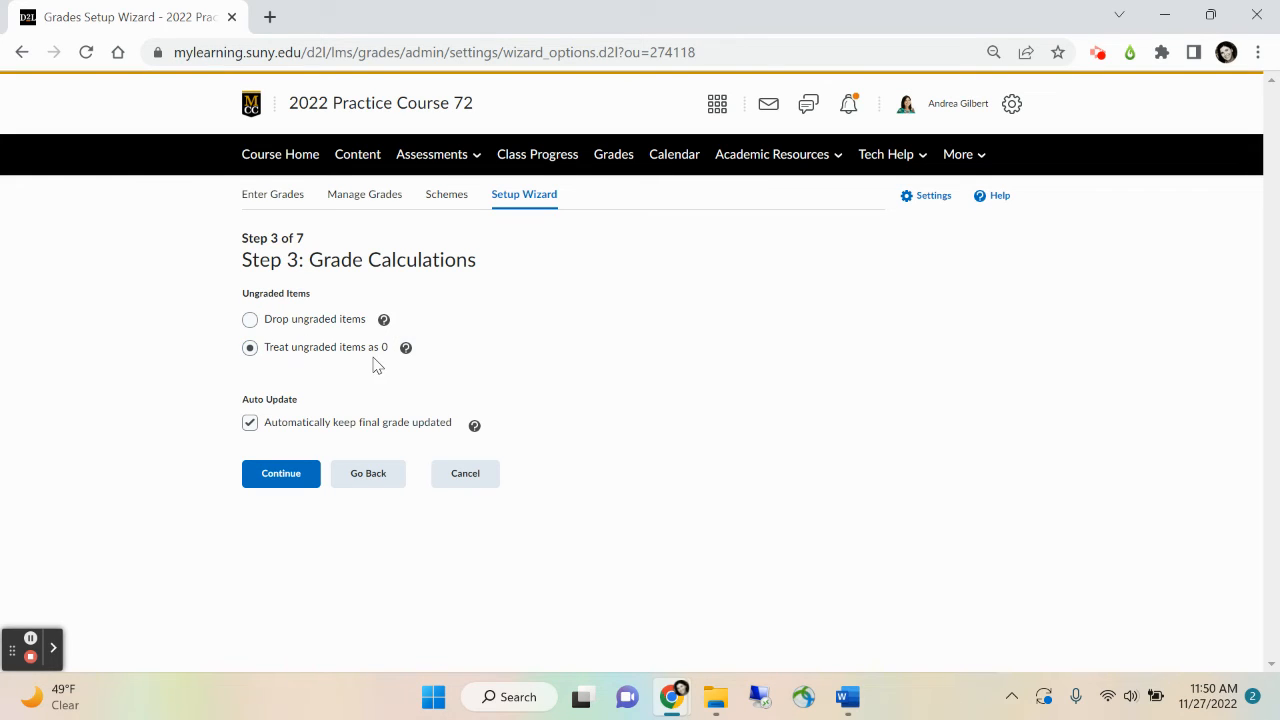
{"action": "left_click", "coordinate": [250, 322]}
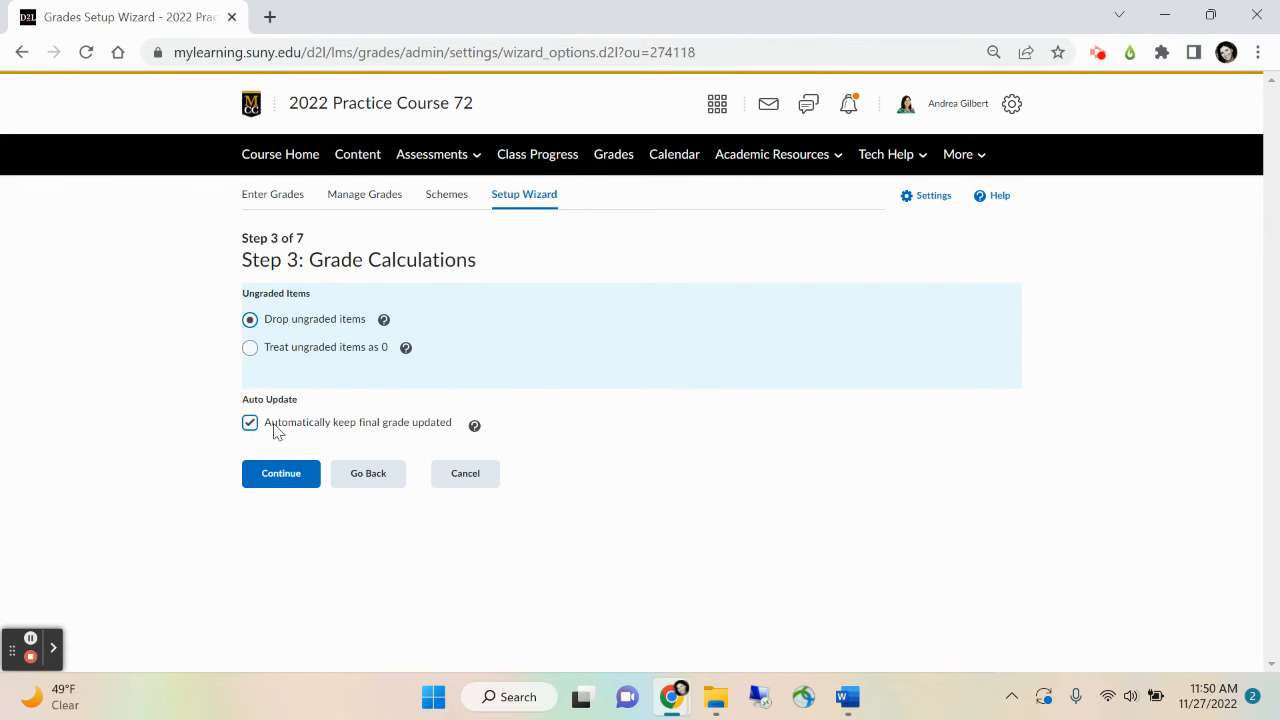
{"action": "left_click", "coordinate": [293, 481]}
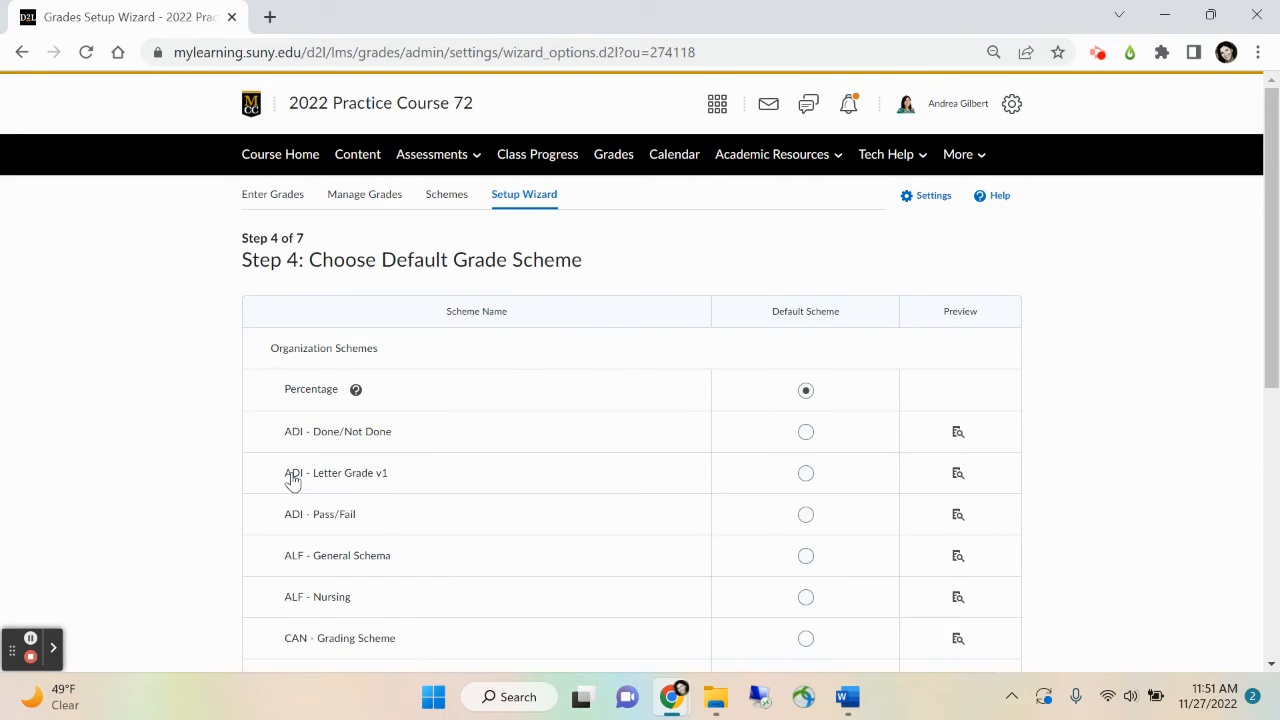
- Look through the schemes, keep Percentage as the default grade scheme, and accept 2 decimal places for the managing view
{"action": "scroll", "coordinate": [417, 558], "scroll_direction": "down", "scroll_amount": 1}
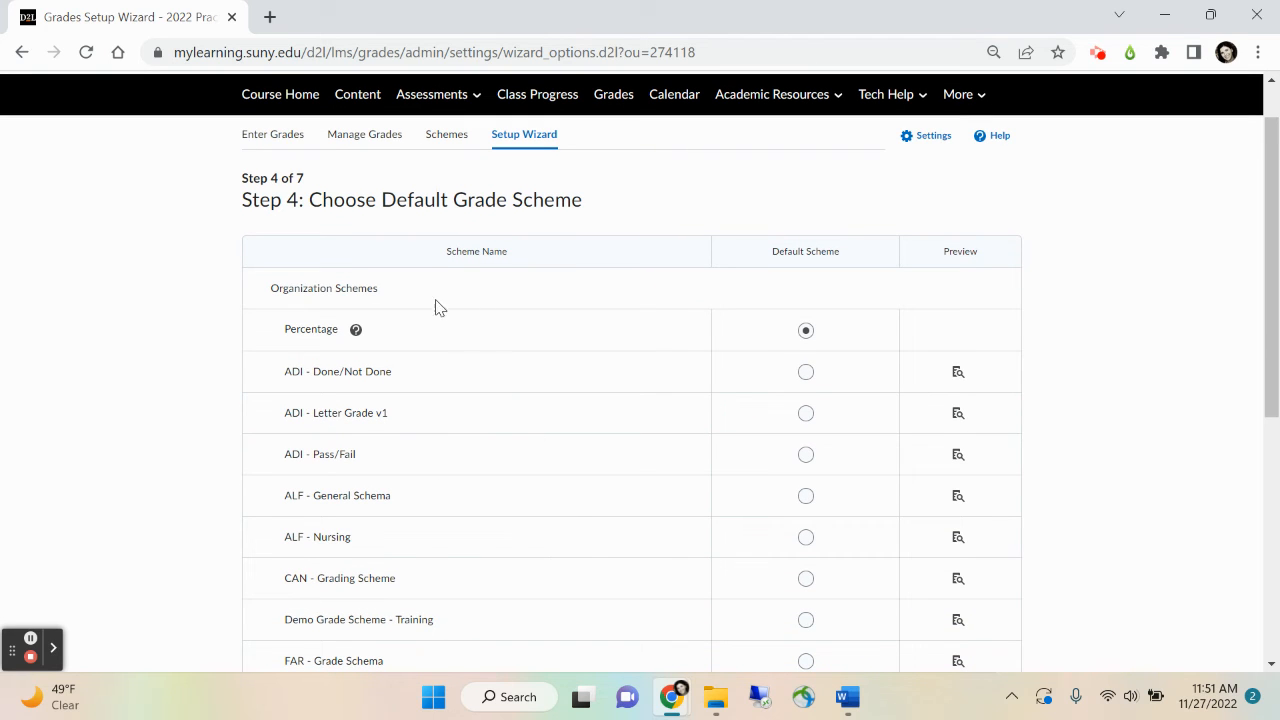
{"action": "scroll", "coordinate": [561, 536], "scroll_direction": "down", "scroll_amount": 5}
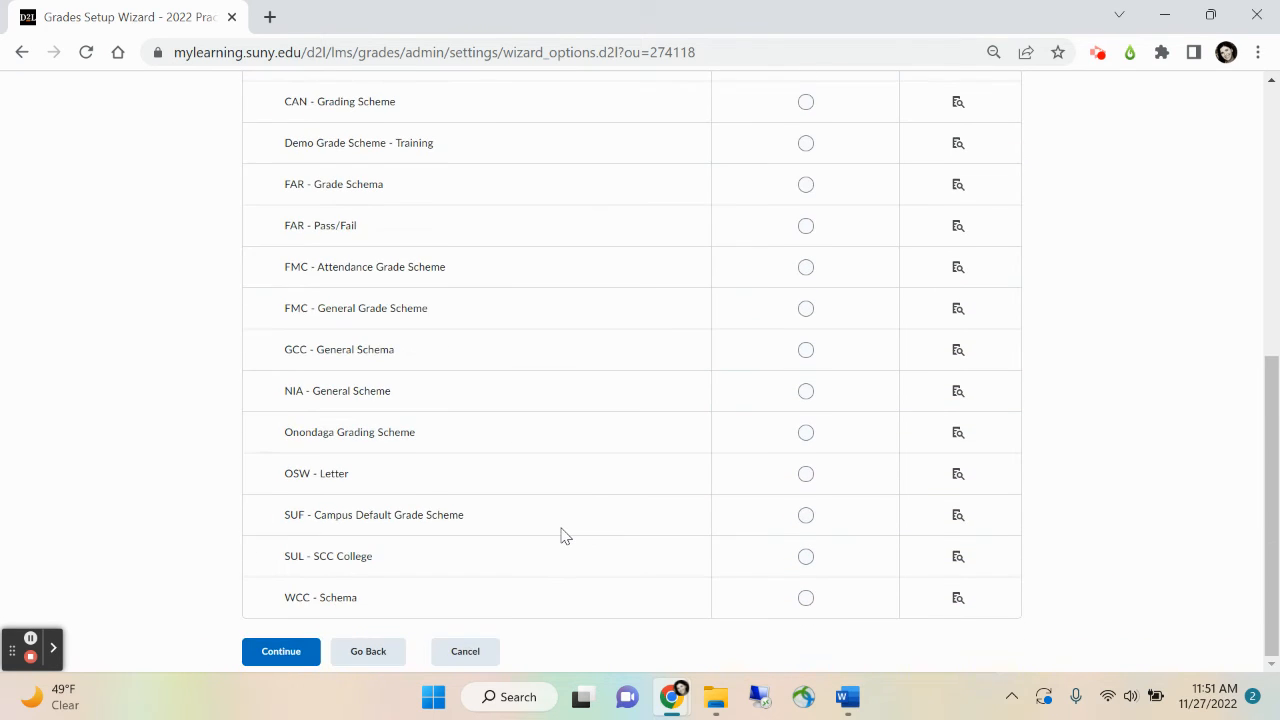
{"action": "scroll", "coordinate": [561, 536], "scroll_direction": "up", "scroll_amount": 4}
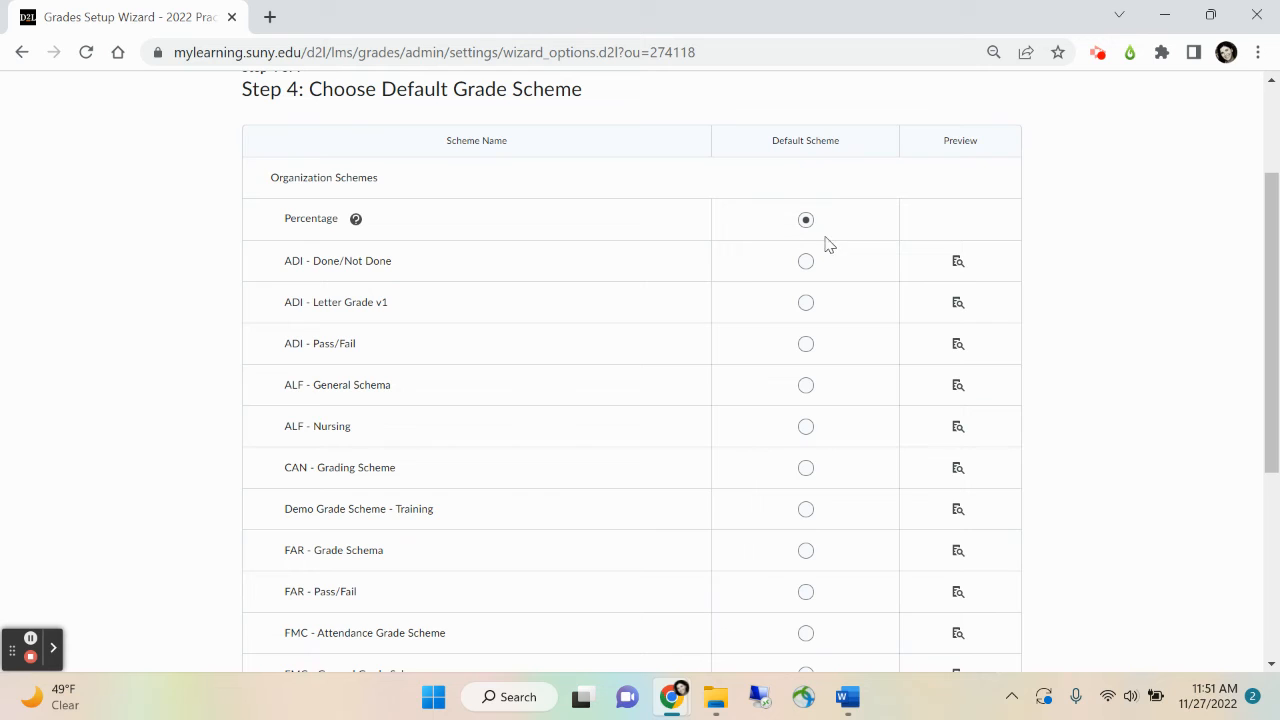
{"action": "scroll", "coordinate": [456, 517], "scroll_direction": "down", "scroll_amount": 5}
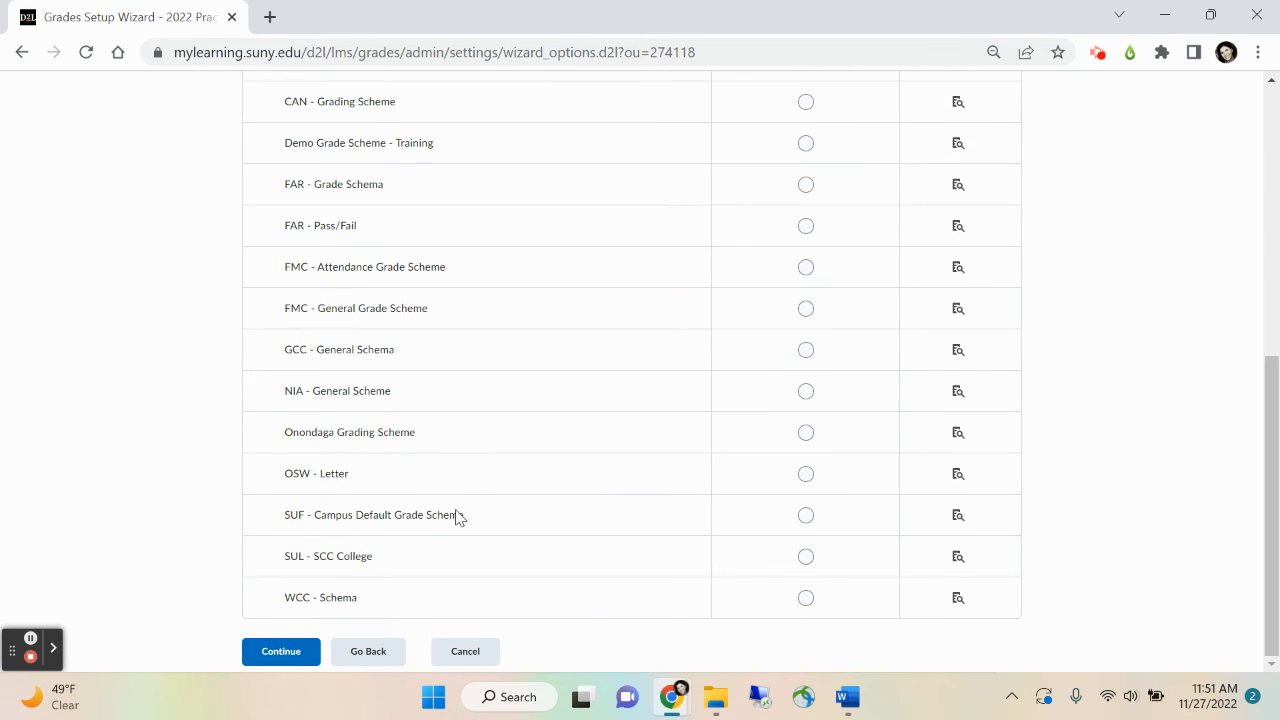
{"action": "left_click", "coordinate": [297, 642]}
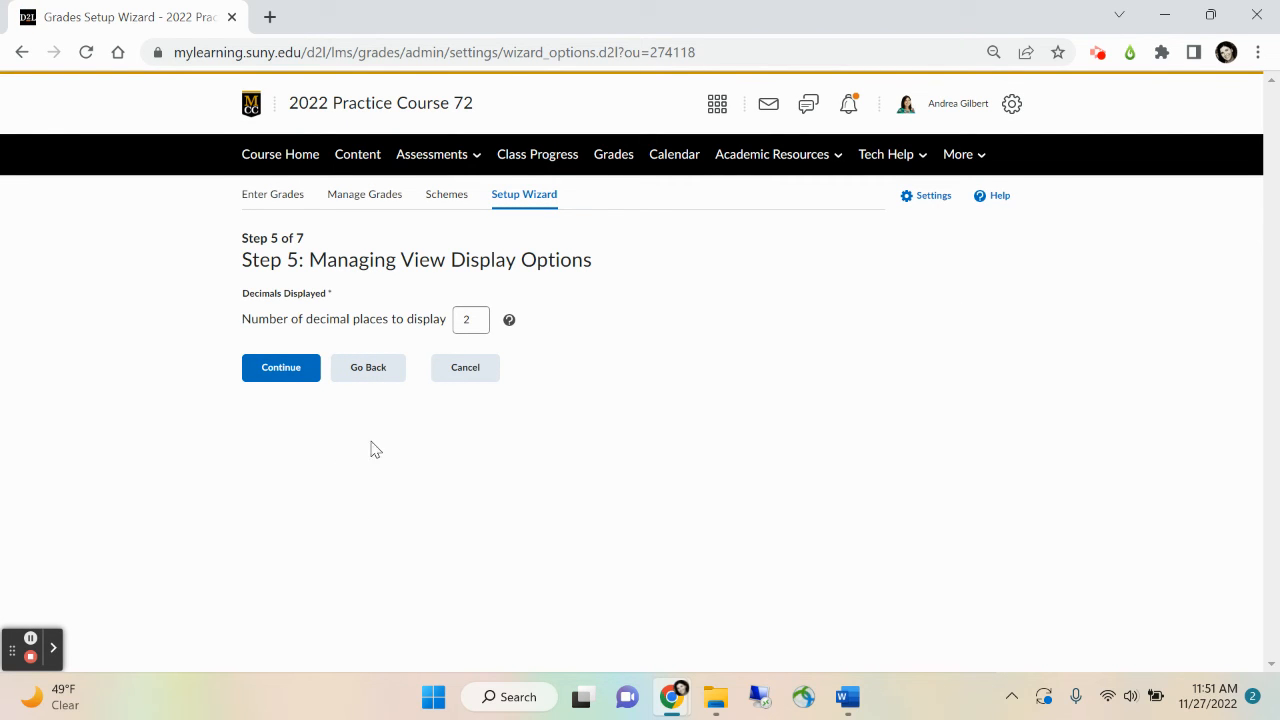
{"action": "left_click", "coordinate": [281, 369]}
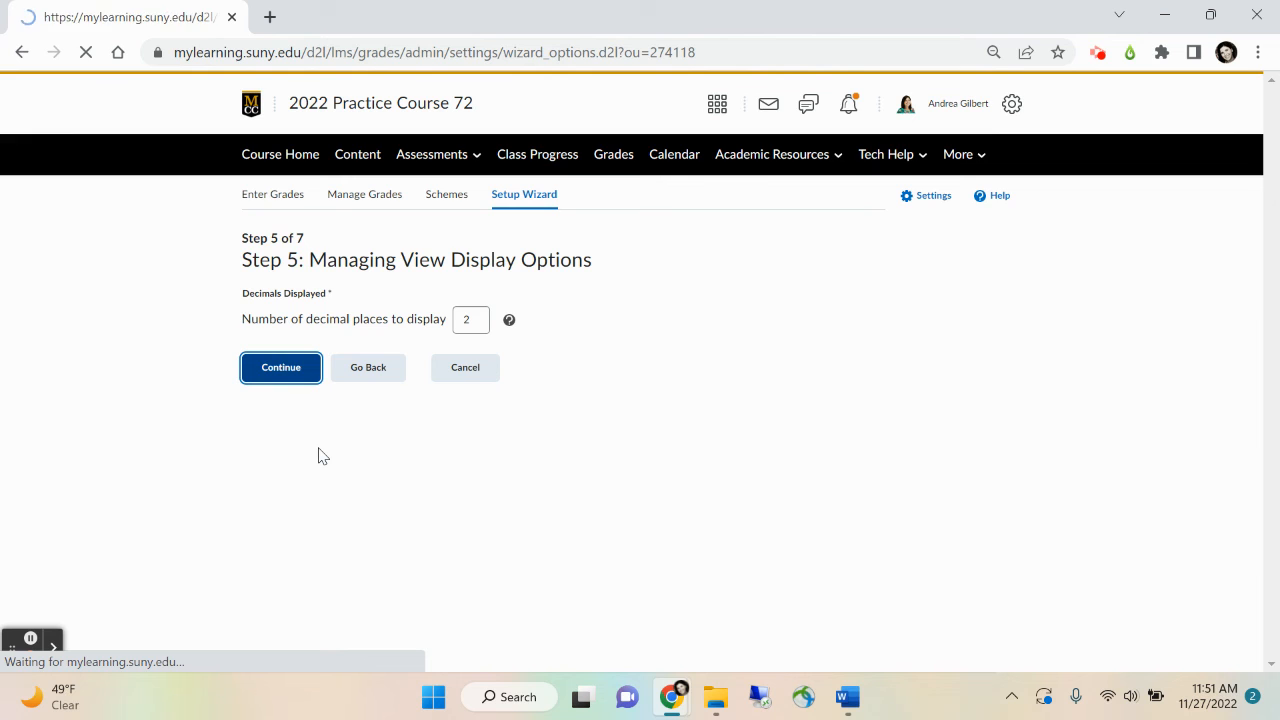
- Set the student view to hide the weighted grade, show grade scheme color and display the final grade calculation, keeping points grade on
{"action": "scroll", "coordinate": [417, 459], "scroll_direction": "down", "scroll_amount": 1}
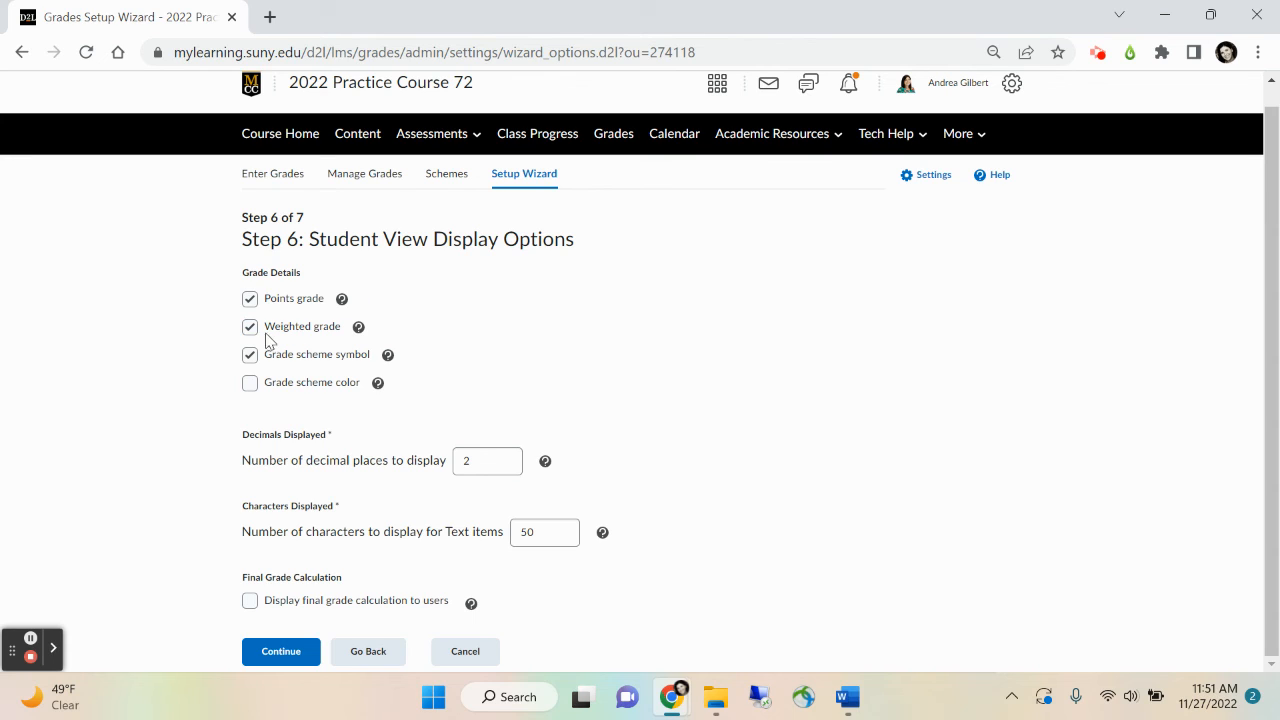
{"action": "left_click", "coordinate": [250, 327]}
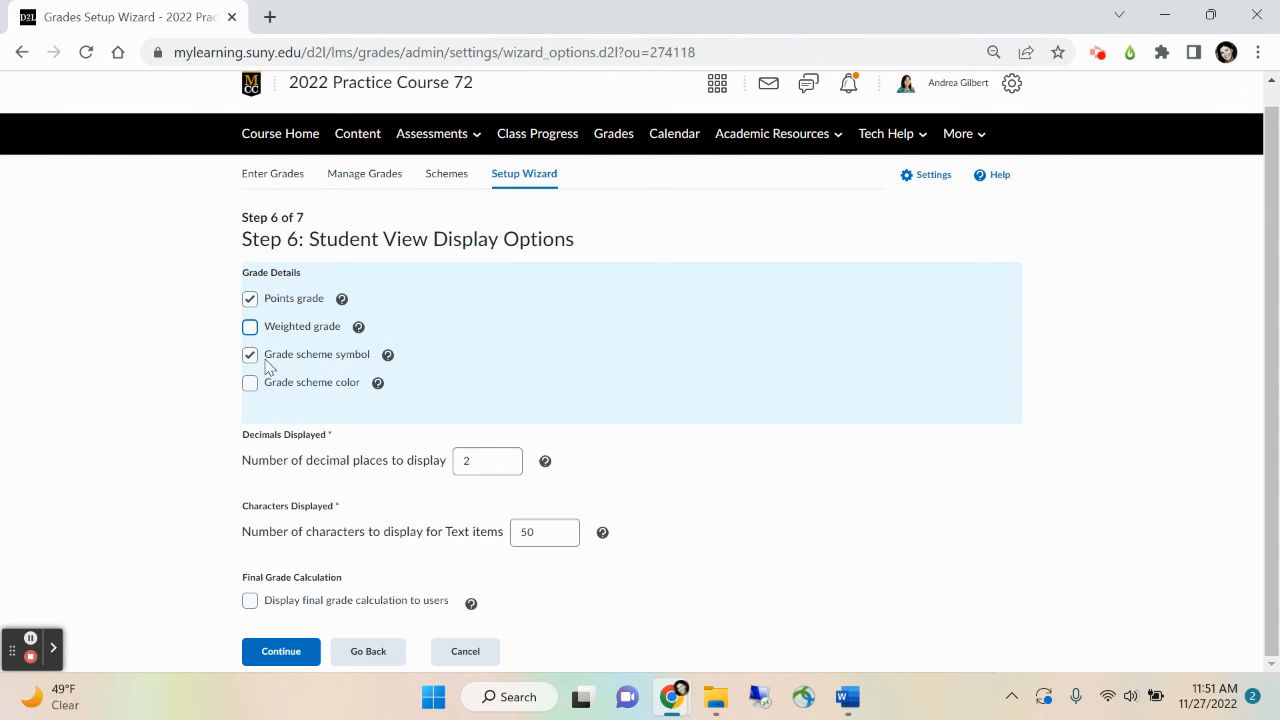
{"action": "left_click", "coordinate": [250, 385]}
{"action": "left_click", "coordinate": [250, 299]}
{"action": "left_click", "coordinate": [251, 299]}
{"action": "left_click", "coordinate": [250, 601]}
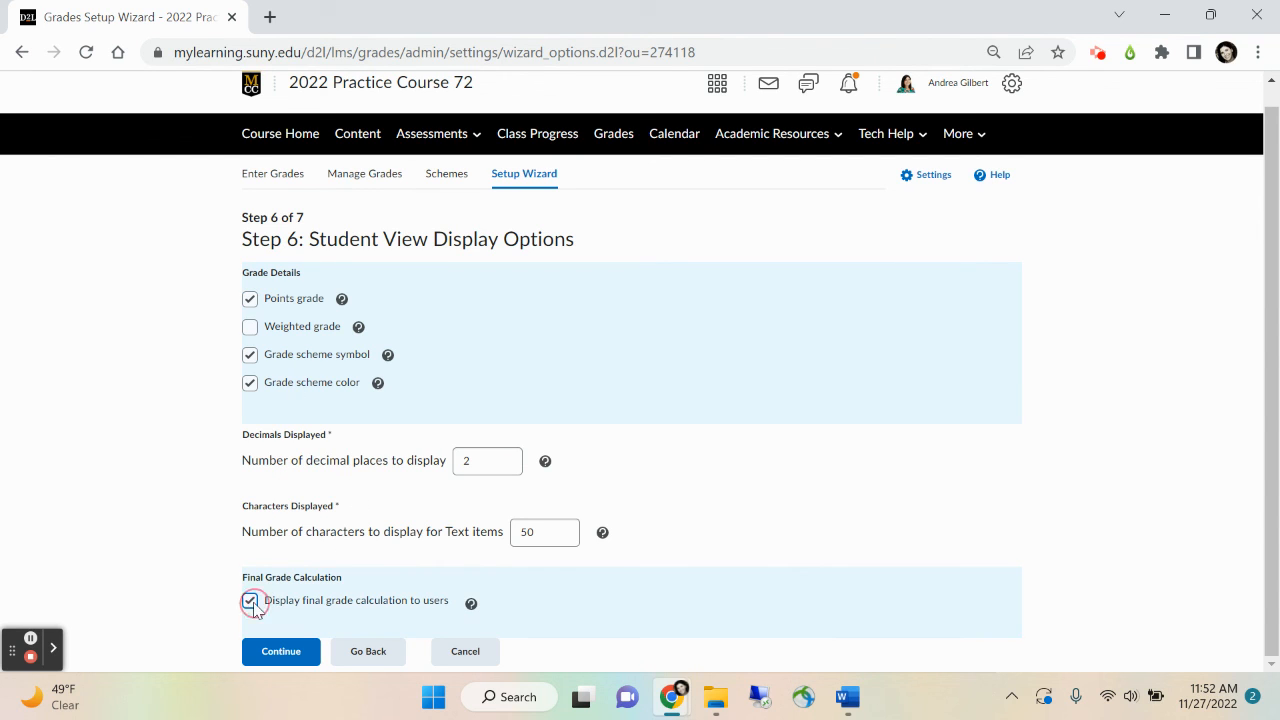
- Continue to the grades setup summary, review the chosen settings and finish the wizard
{"action": "left_click", "coordinate": [281, 652]}
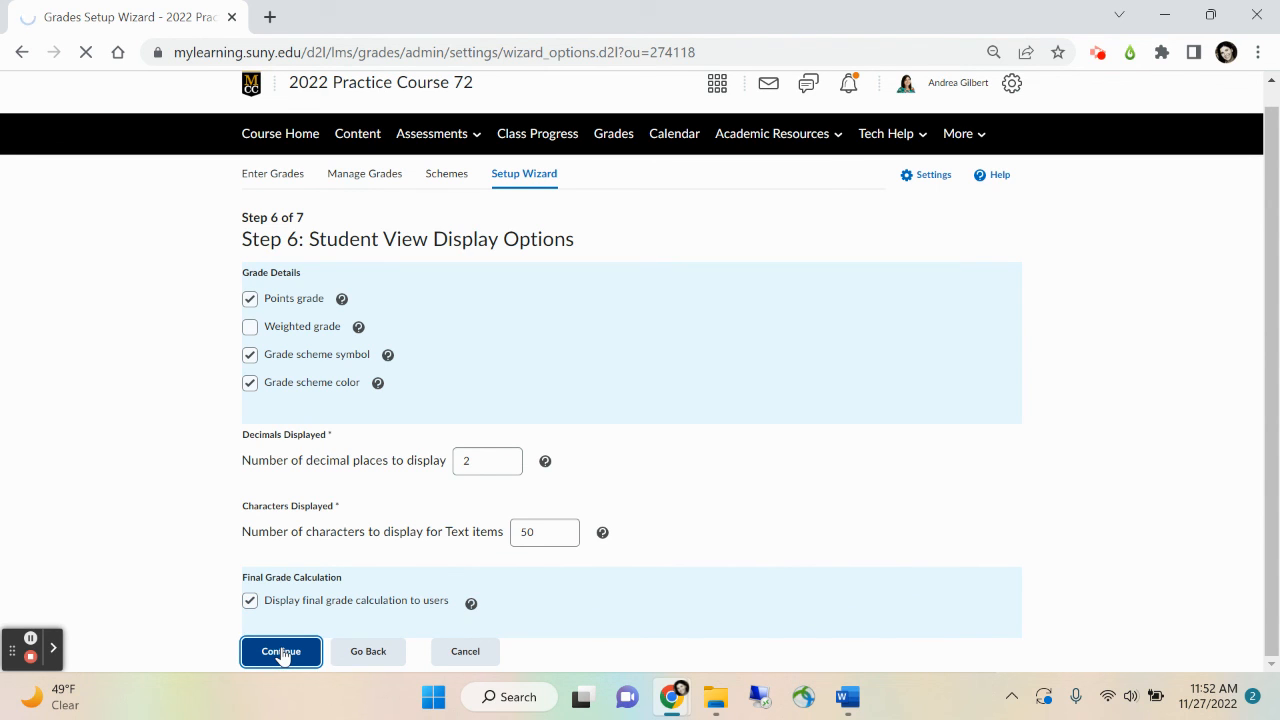
{"action": "scroll", "coordinate": [355, 589], "scroll_direction": "down", "scroll_amount": 5}
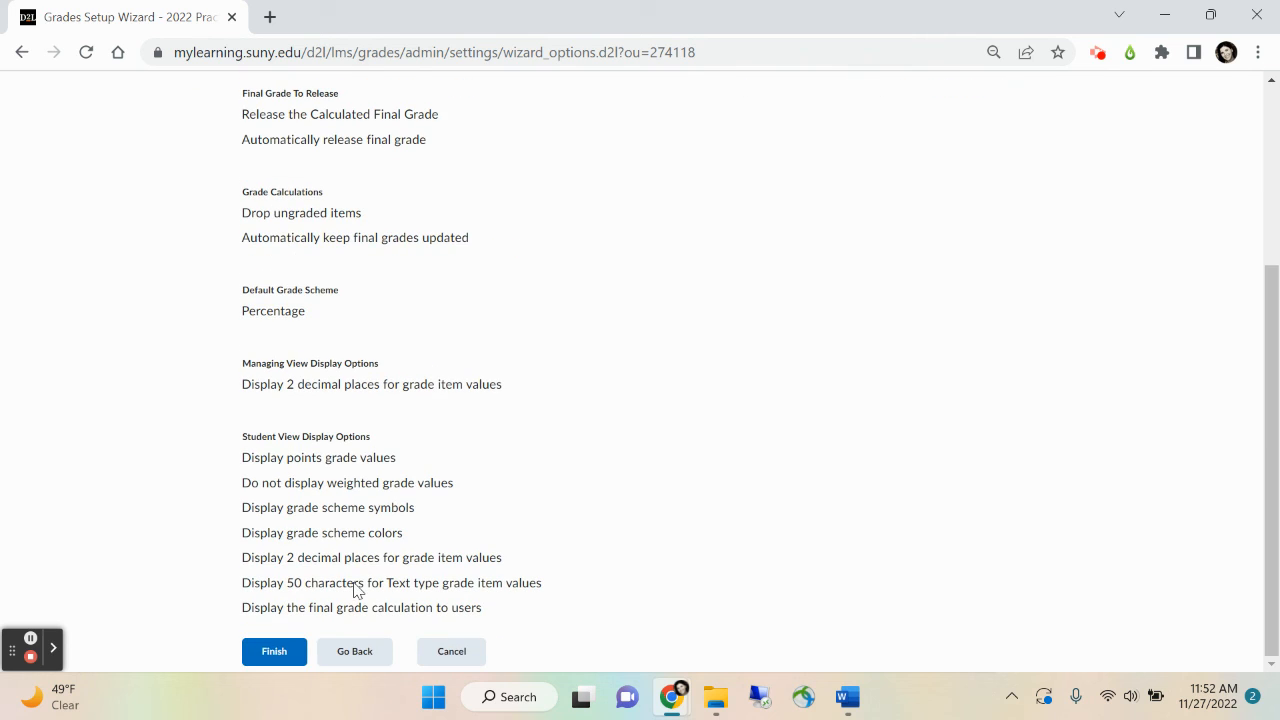
{"action": "left_click", "coordinate": [272, 651]}
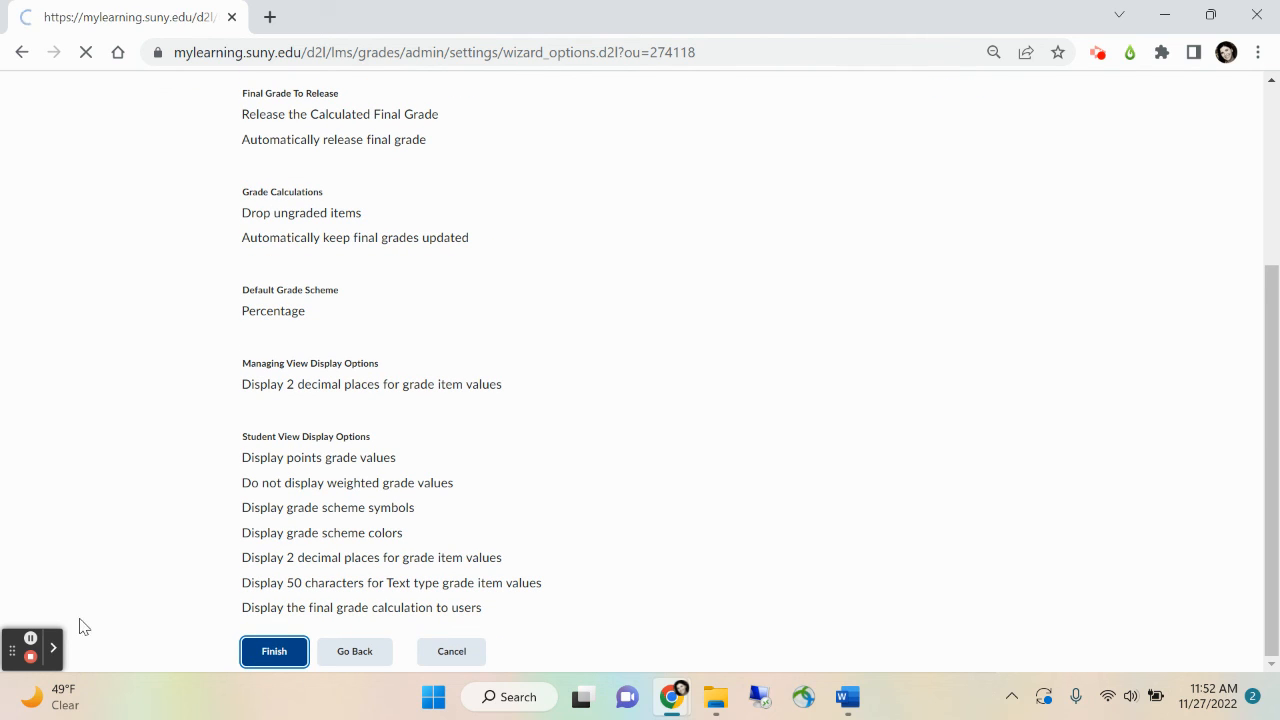